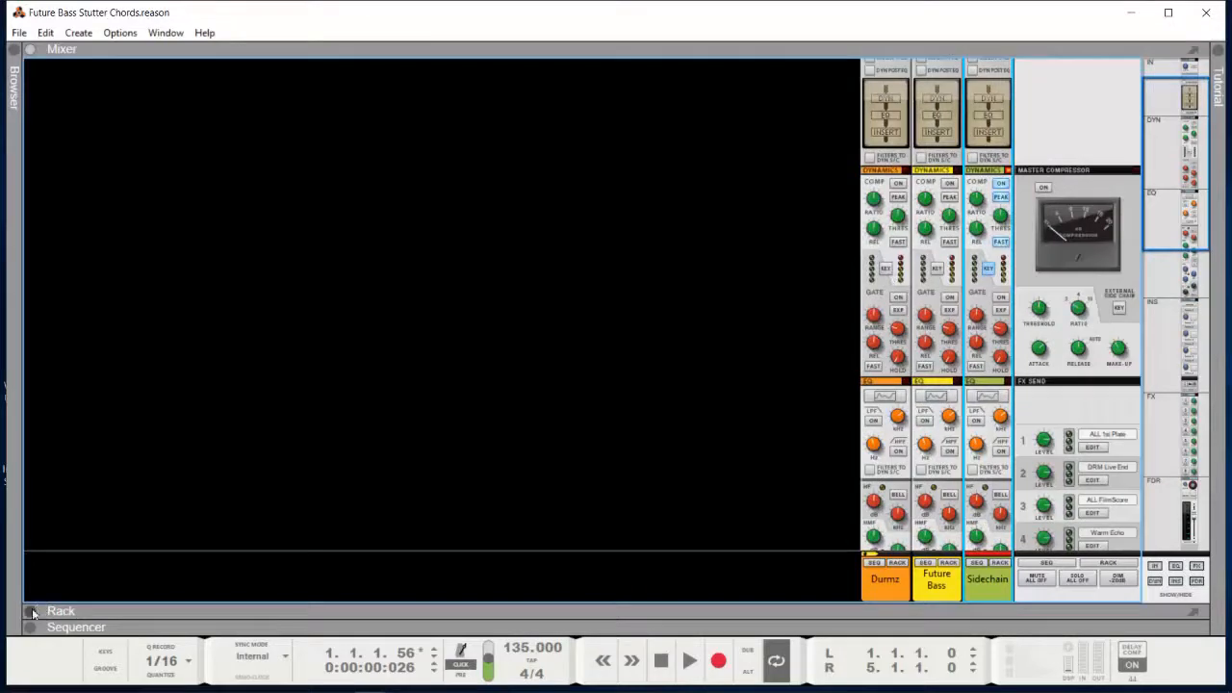
Expand the Rack to fill the window and bring the PolyStep Sequencer and Pigments devices into view
{"action": "left_click", "coordinate": [30, 611]}
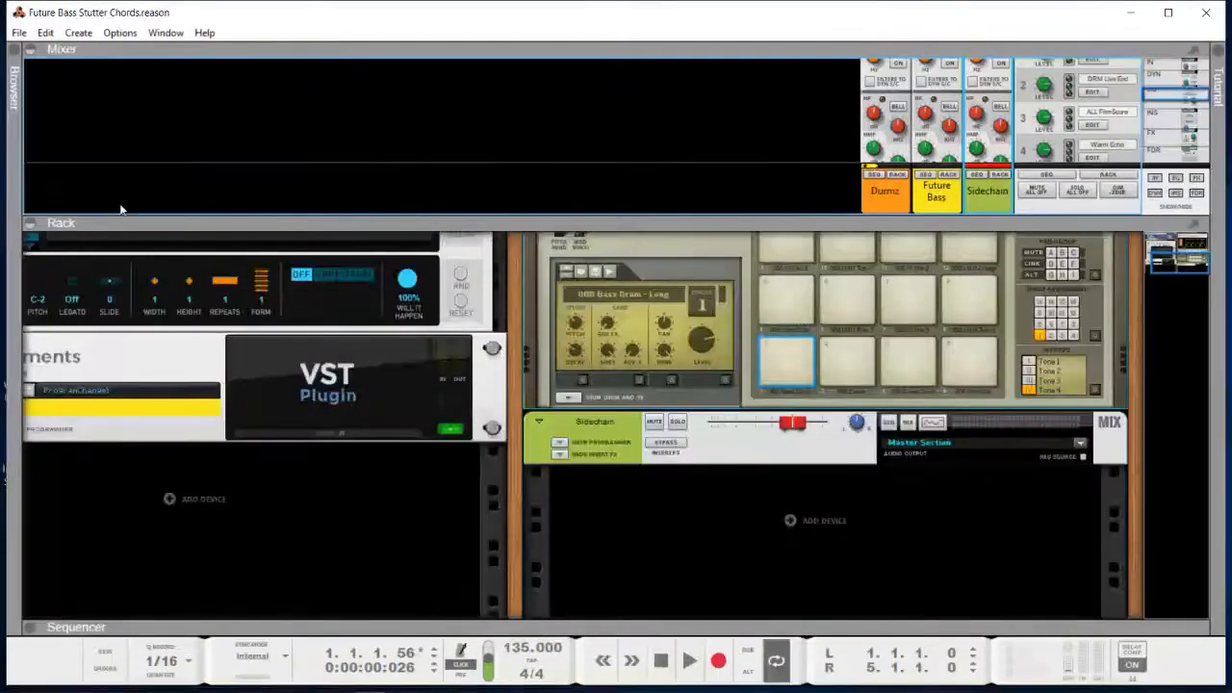
{"action": "left_click", "coordinate": [29, 222]}
{"action": "left_click", "coordinate": [29, 612]}
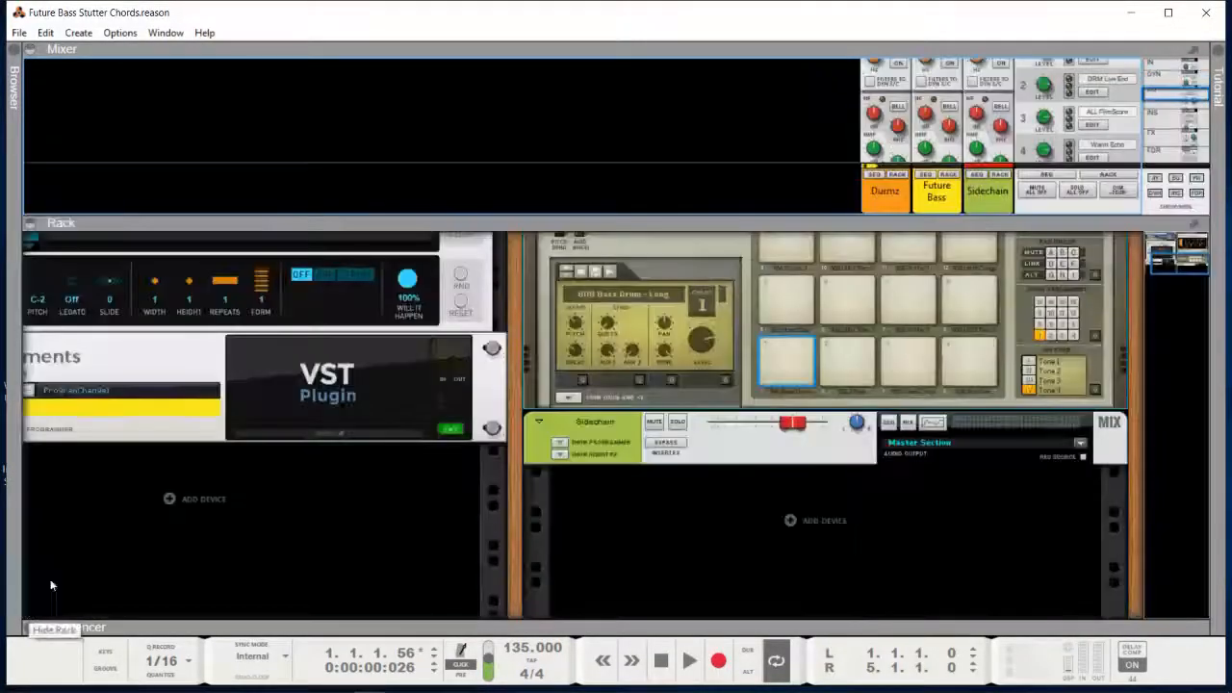
{"action": "double_click", "coordinate": [87, 227]}
{"action": "left_click_drag", "start_coordinate": [1188, 103], "coordinate": [1131, 108]}
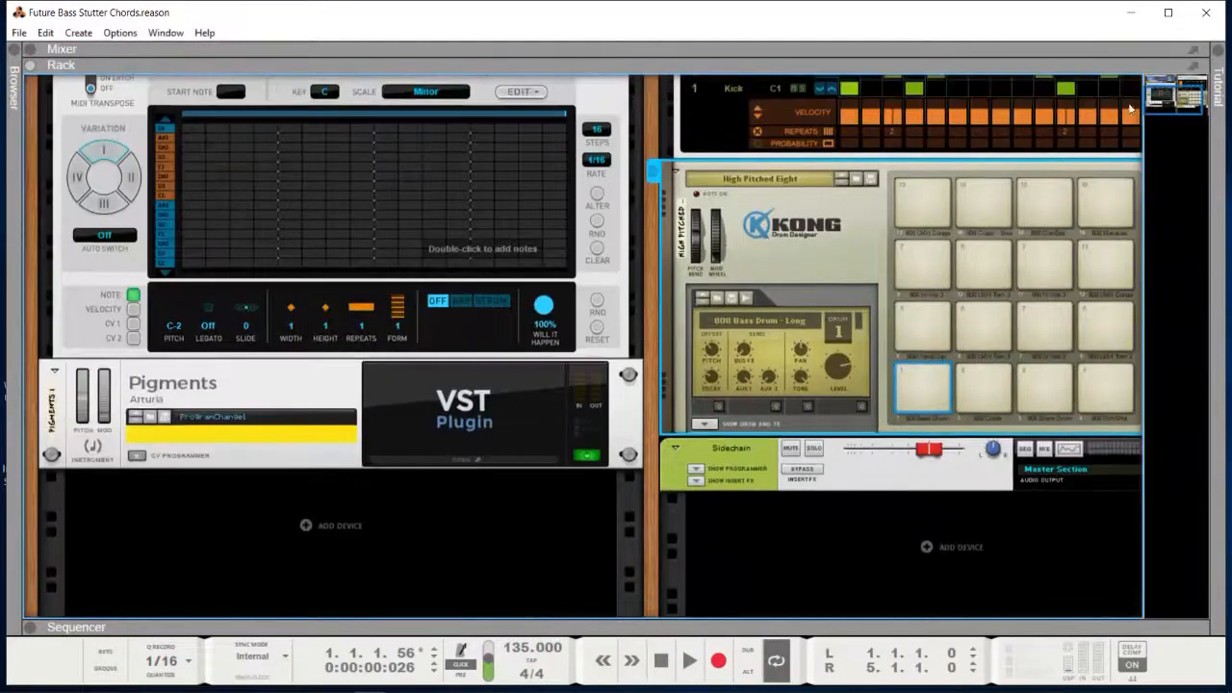
{"action": "scroll", "coordinate": [201, 270], "scroll_direction": "up", "scroll_amount": 2}
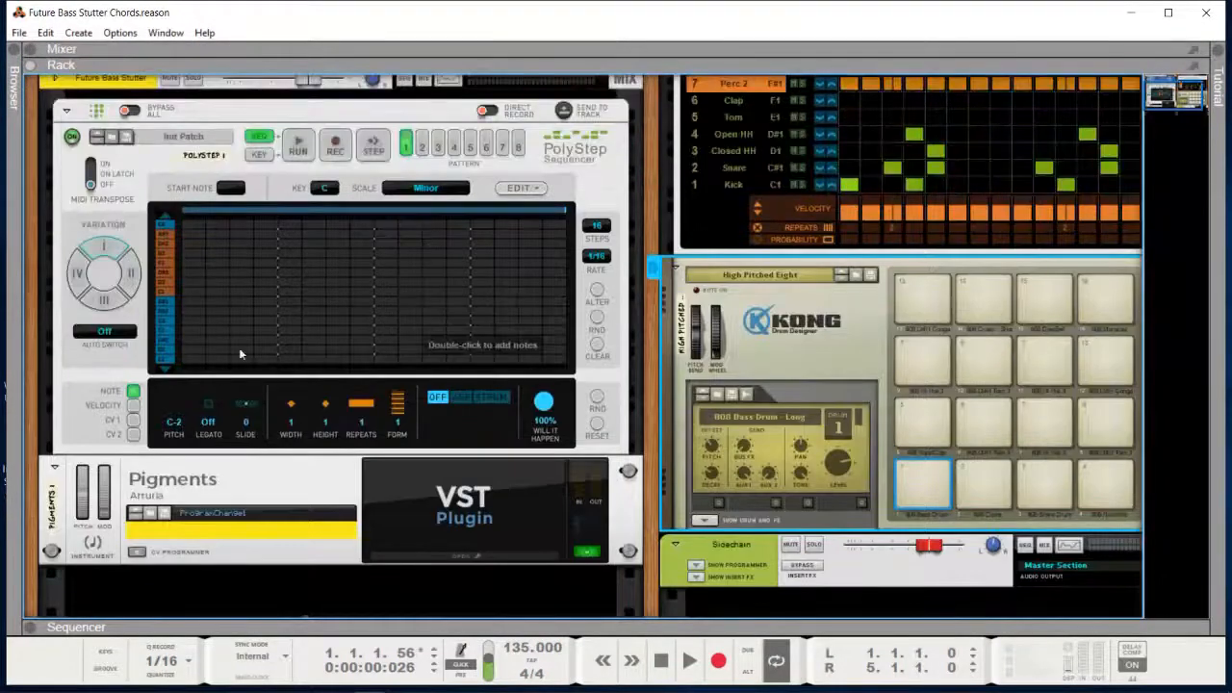
Set the PolyStep Sequencer's key to G and its step rate to 1/4
{"action": "left_click", "coordinate": [327, 189]}
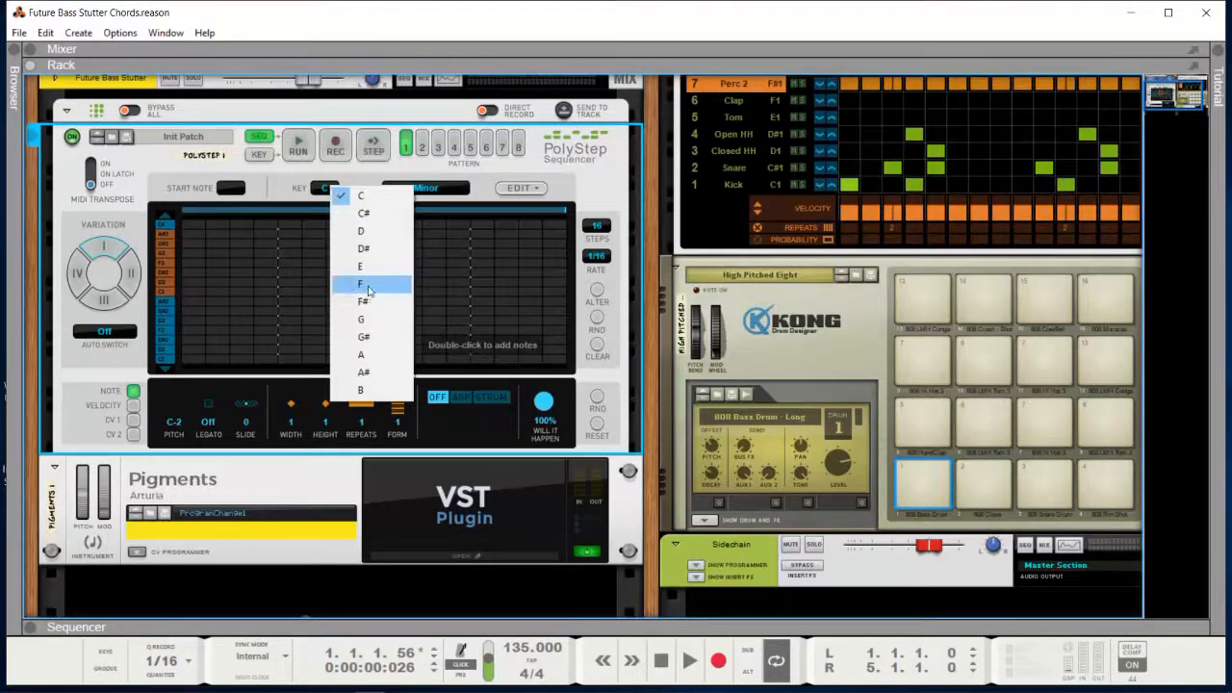
{"action": "left_click", "coordinate": [369, 291]}
{"action": "left_click", "coordinate": [325, 188]}
{"action": "left_click", "coordinate": [369, 325]}
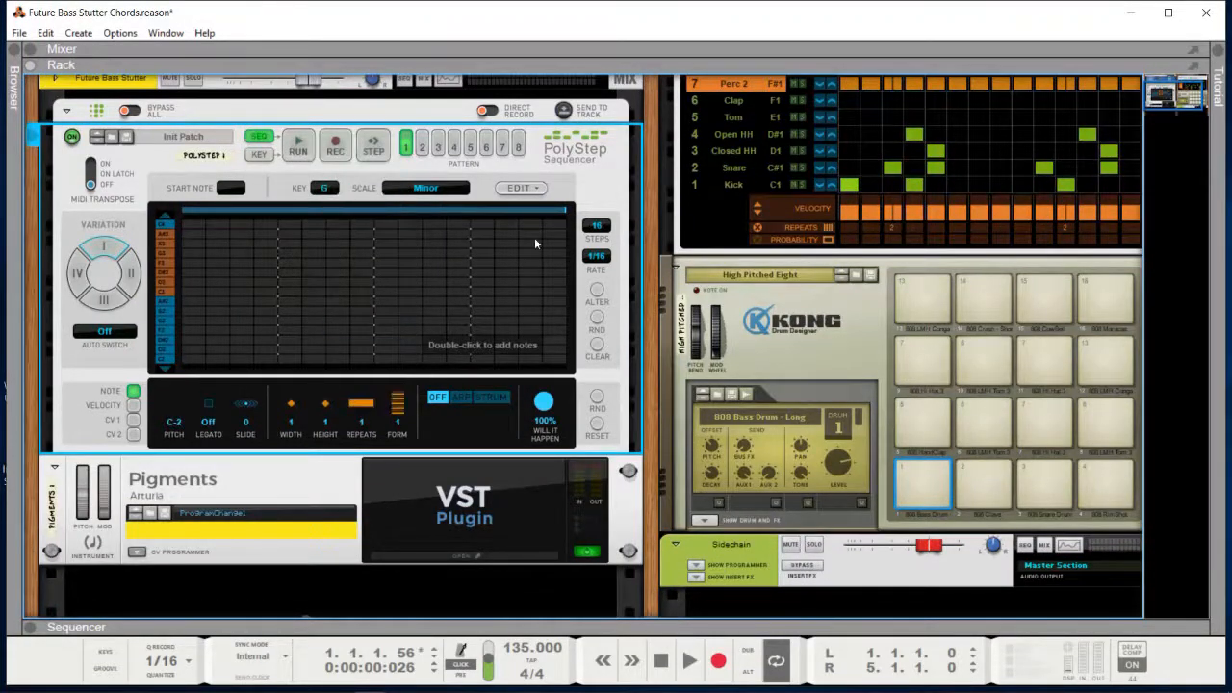
{"action": "left_click", "coordinate": [597, 256]}
{"action": "left_click", "coordinate": [640, 273]}
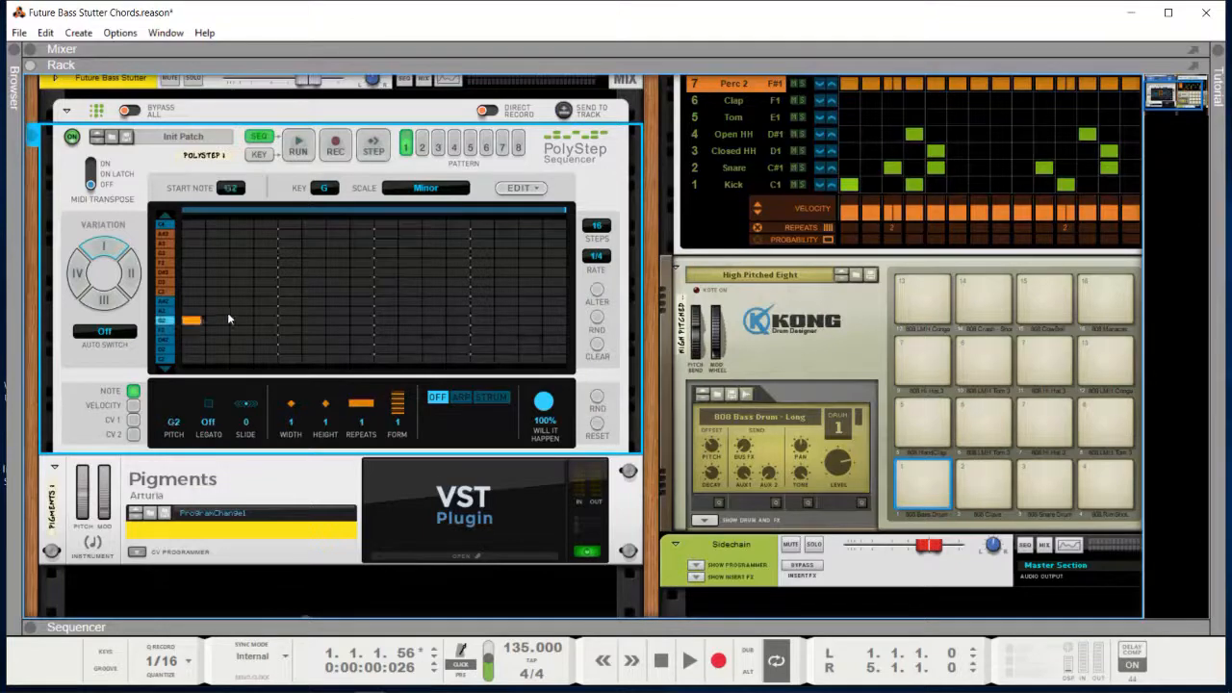
Draw a four-note chord starting on G2 with width 4 and height 7 at the start of the PolyStep pattern and select it
{"action": "left_click_drag", "start_coordinate": [229, 319], "coordinate": [297, 262]}
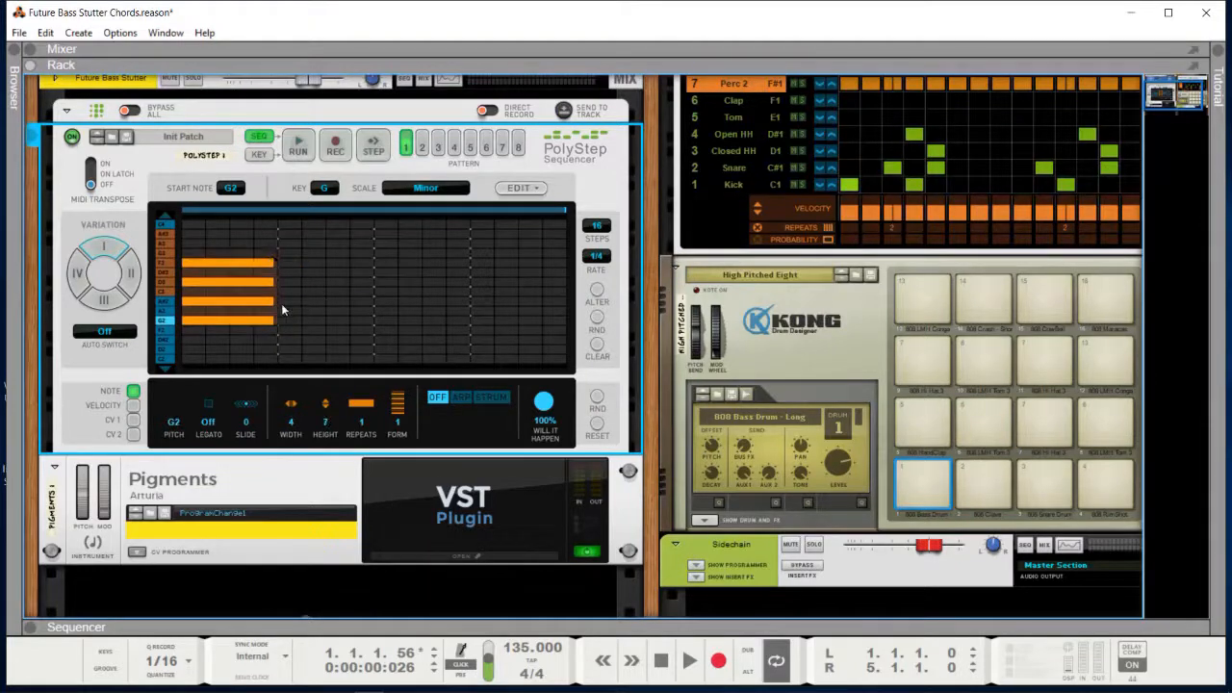
{"action": "left_click_drag", "start_coordinate": [291, 293], "coordinate": [285, 294]}
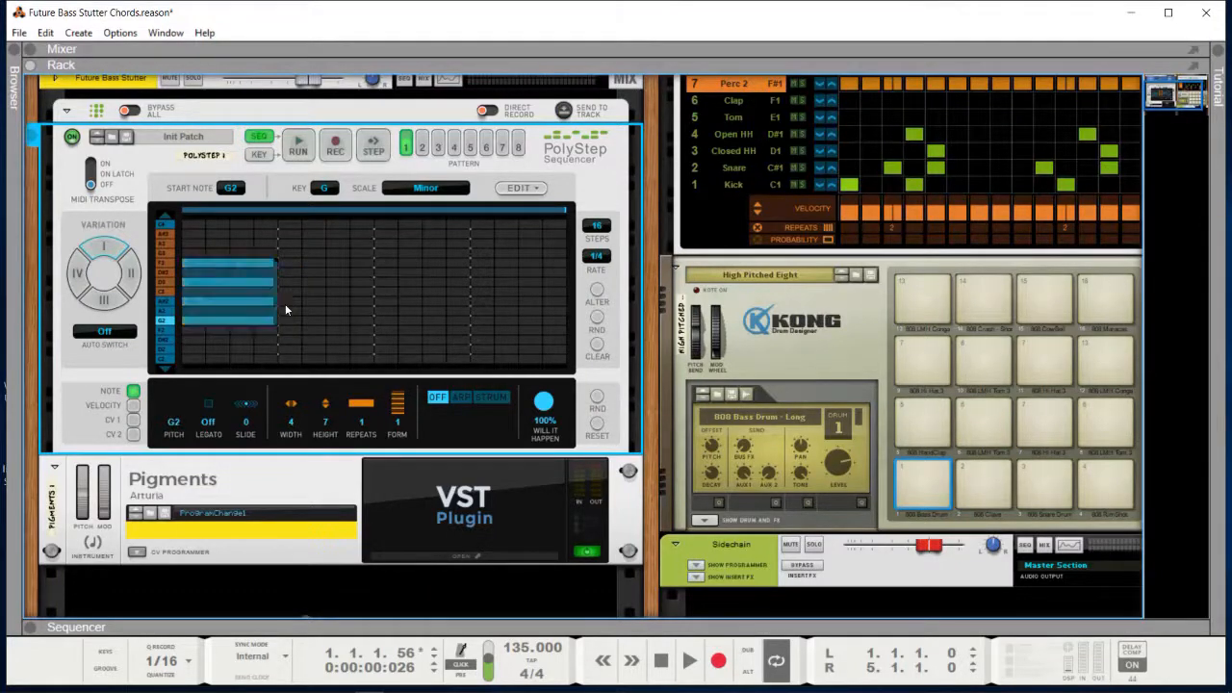
{"action": "left_click", "coordinate": [287, 274]}
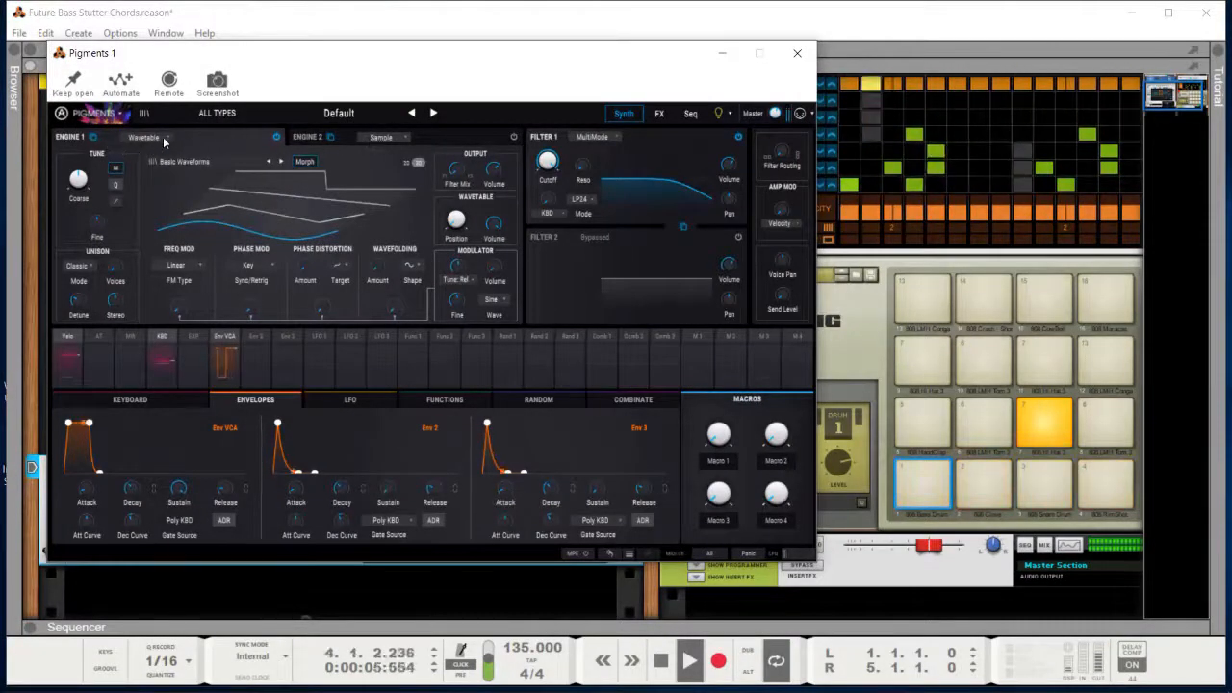
Switch Pigments' Engine 1 to Analog, then lower oscillator 2's coarse pitch and raise its volume
{"action": "left_click", "coordinate": [163, 137]}
{"action": "left_click", "coordinate": [115, 171]}
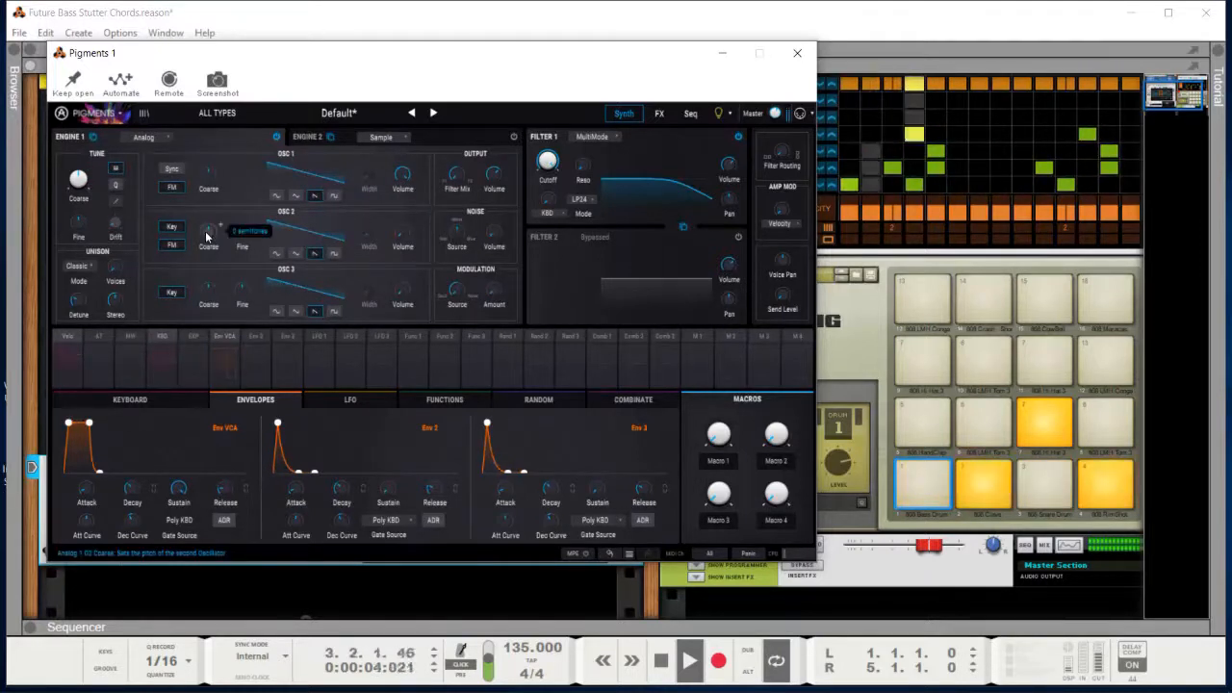
{"action": "left_click_drag", "start_coordinate": [206, 237], "coordinate": [206, 258]}
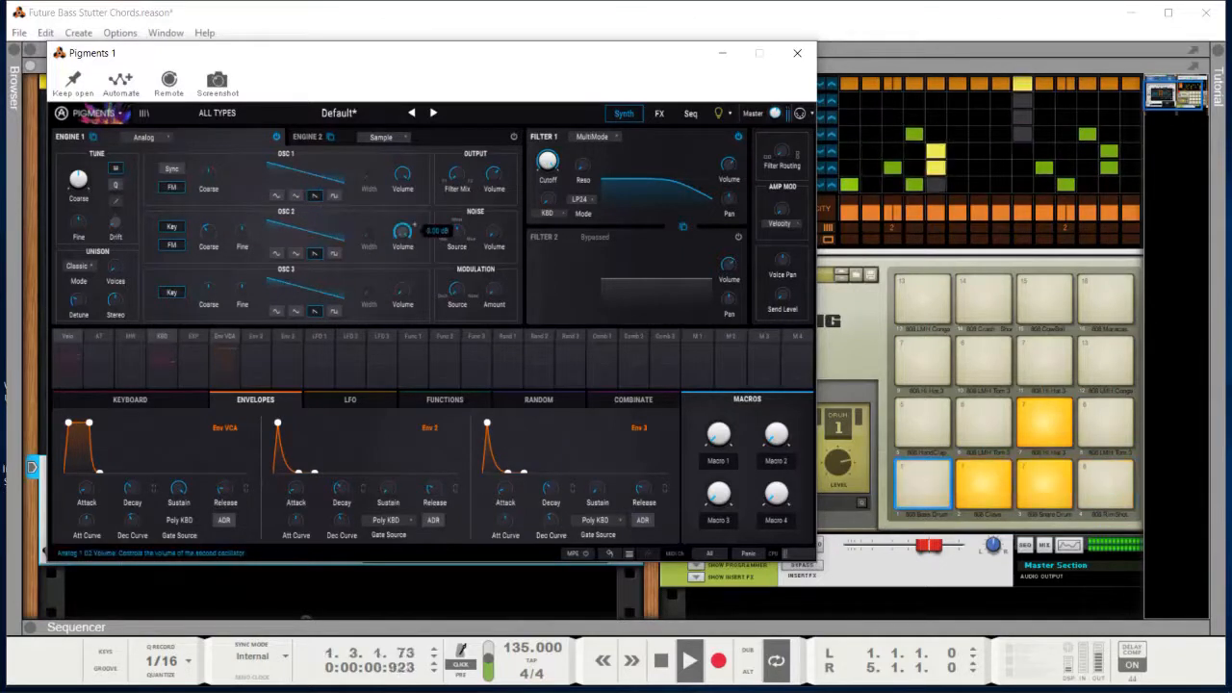
Set Filter 1 to MultiMode with the HP12 mode and raise its keyboard modulation amount
{"action": "left_click", "coordinate": [603, 137]}
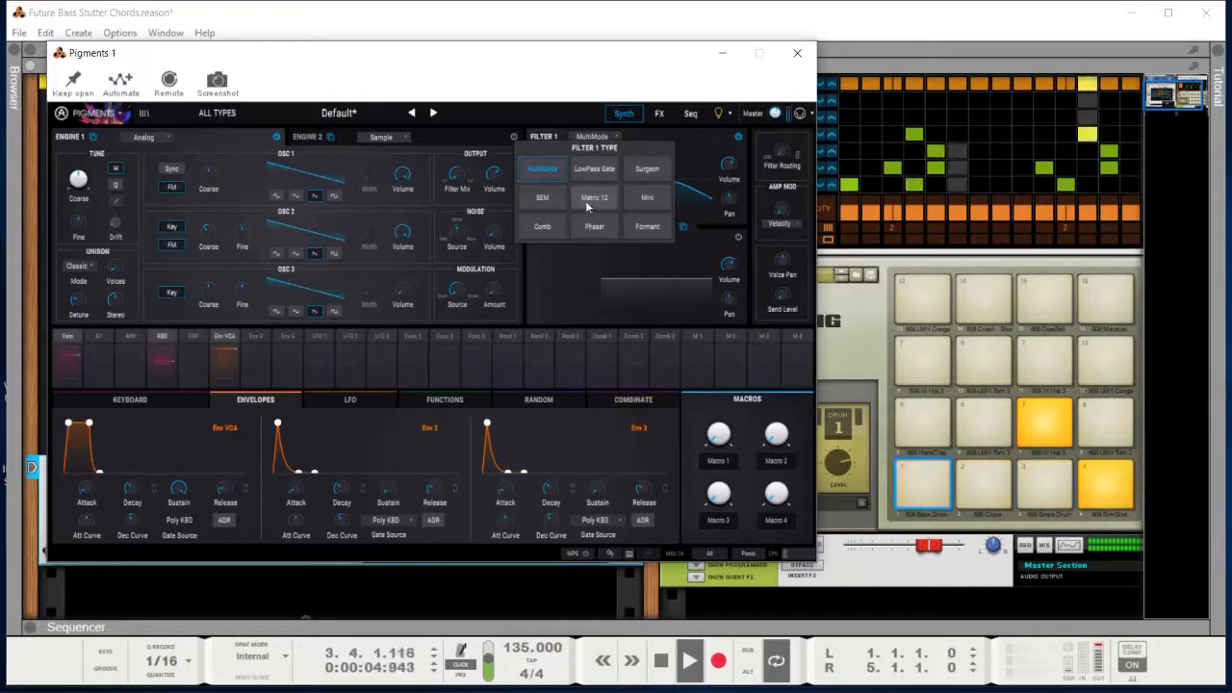
{"action": "left_click", "coordinate": [540, 171]}
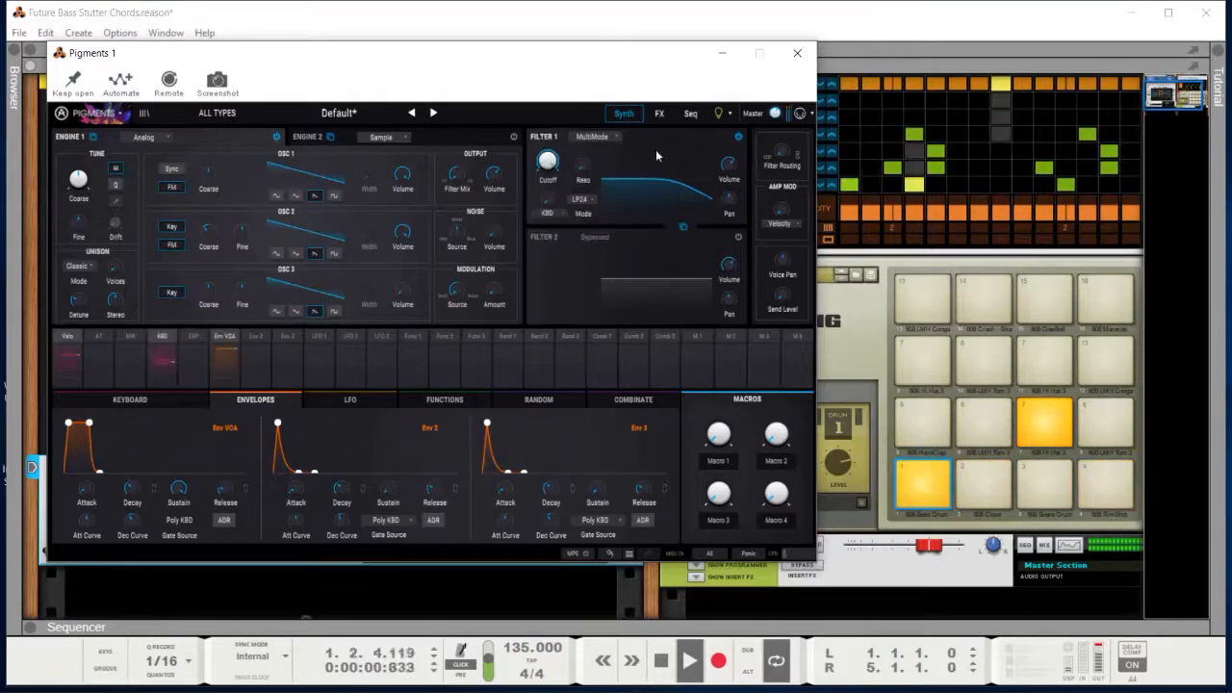
{"action": "left_click", "coordinate": [578, 197]}
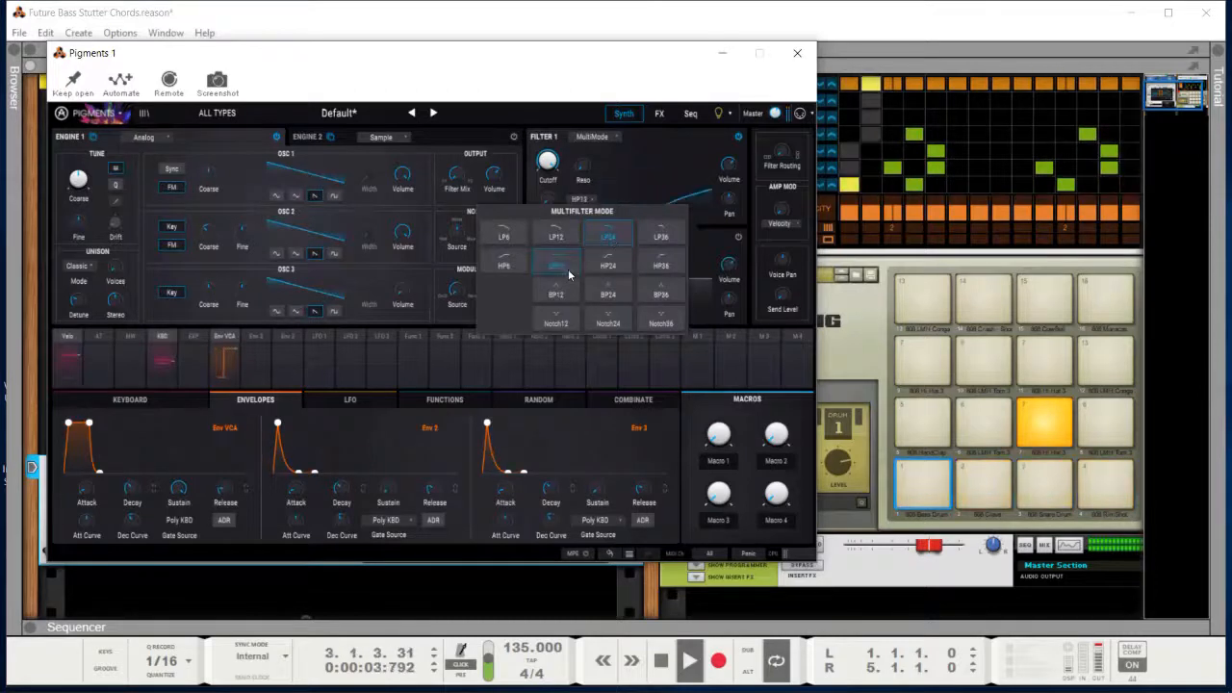
{"action": "left_click", "coordinate": [569, 276]}
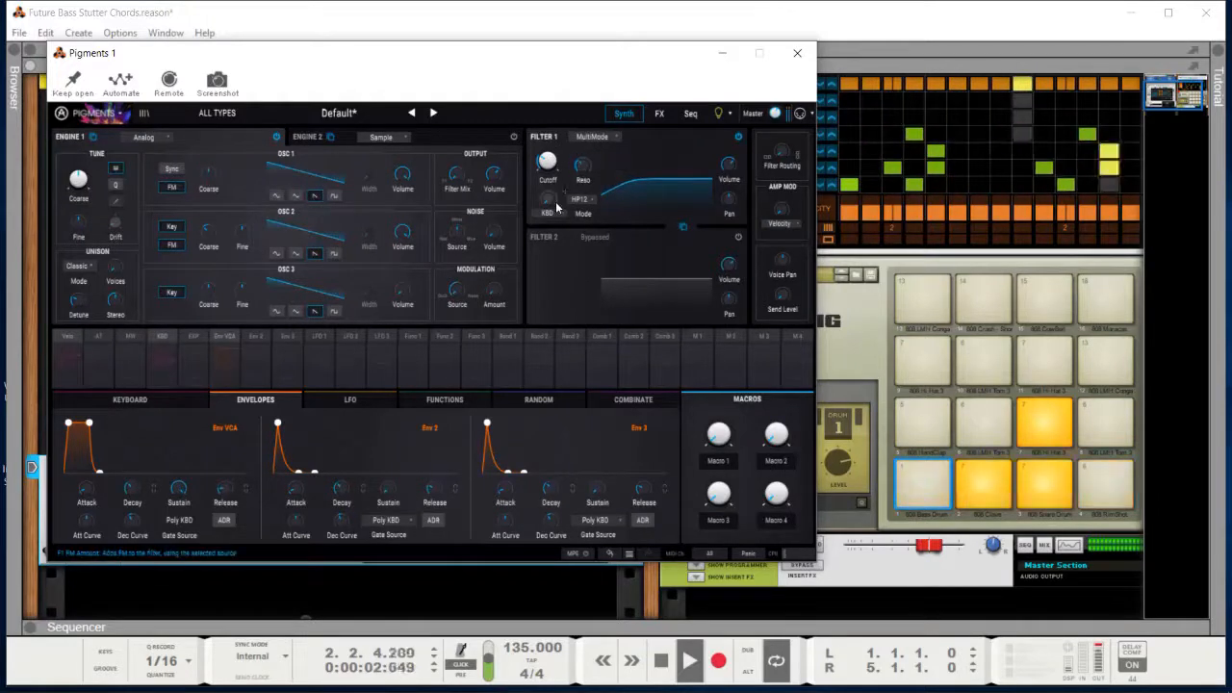
{"action": "left_click_drag", "start_coordinate": [556, 207], "coordinate": [557, 193]}
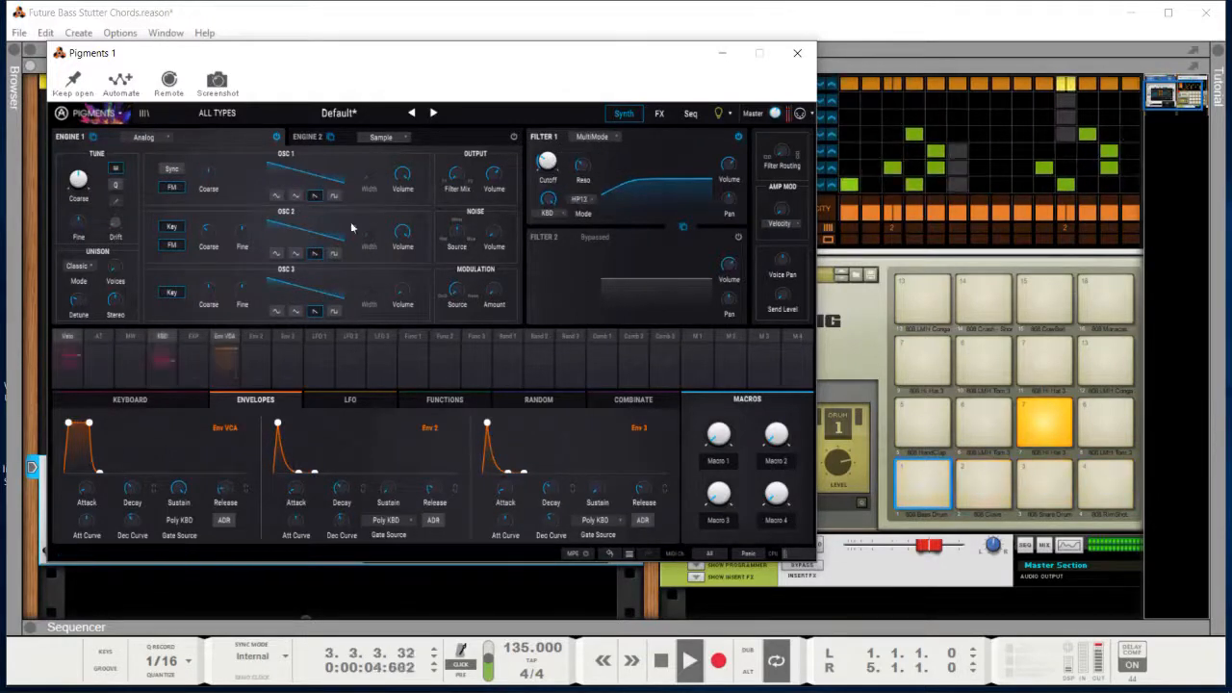
Give oscillator 3 a square wave with raised volume and adjust Engine 1's noise volume
{"action": "left_click", "coordinate": [333, 311]}
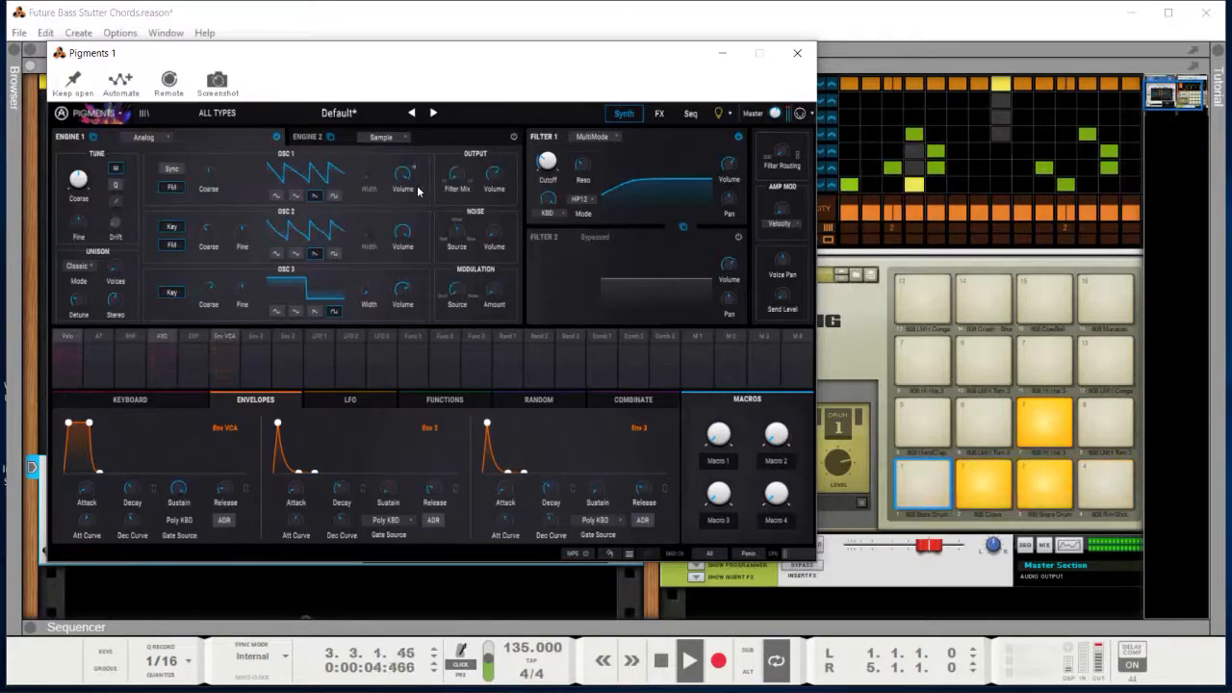
{"action": "left_click_drag", "start_coordinate": [495, 232], "coordinate": [495, 281]}
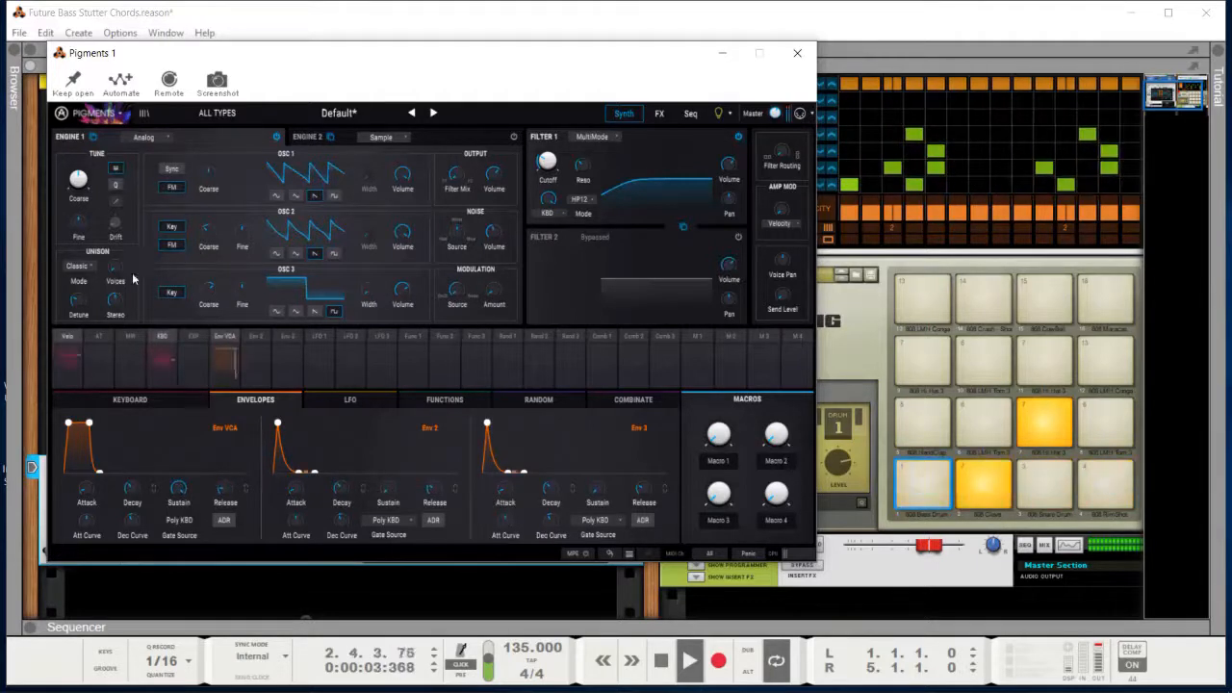
Raise Engine 1's unison voices to about 3 and increase the unison detune
{"action": "left_click_drag", "start_coordinate": [116, 267], "coordinate": [116, 240]}
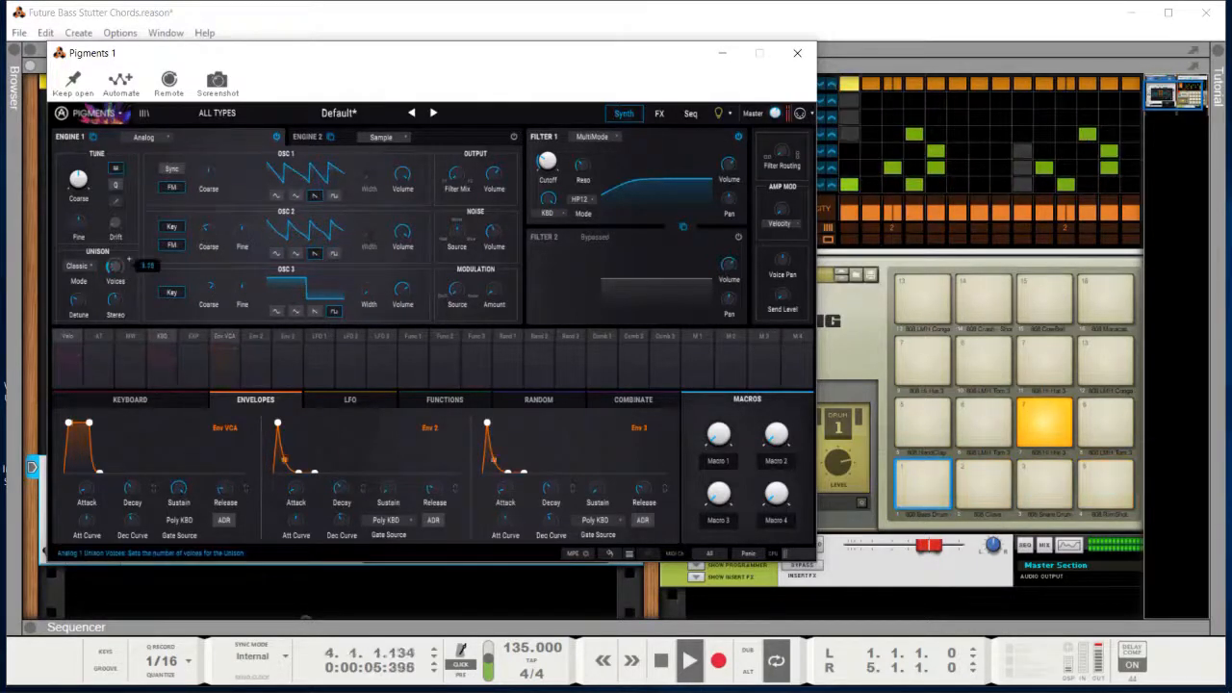
{"action": "left_click_drag", "start_coordinate": [77, 301], "coordinate": [77, 289]}
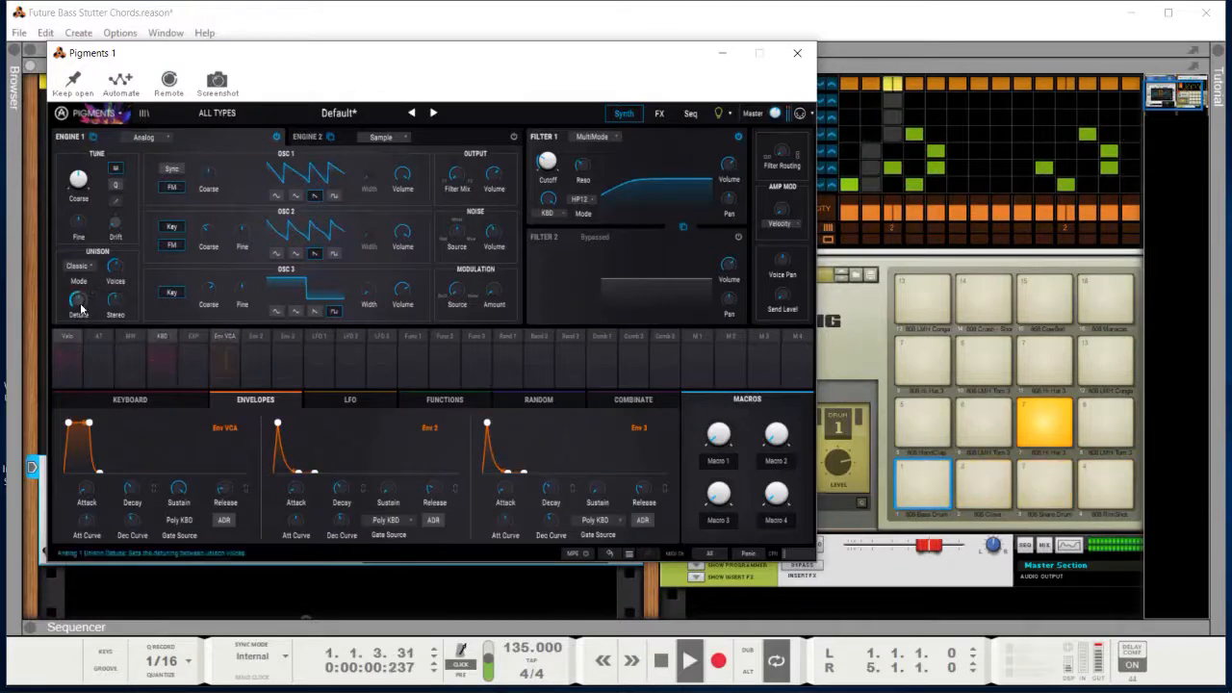
Set Function 1 to play once at a faster tempo-synced rate and bend its curve into a steep decay
{"action": "left_click", "coordinate": [445, 399]}
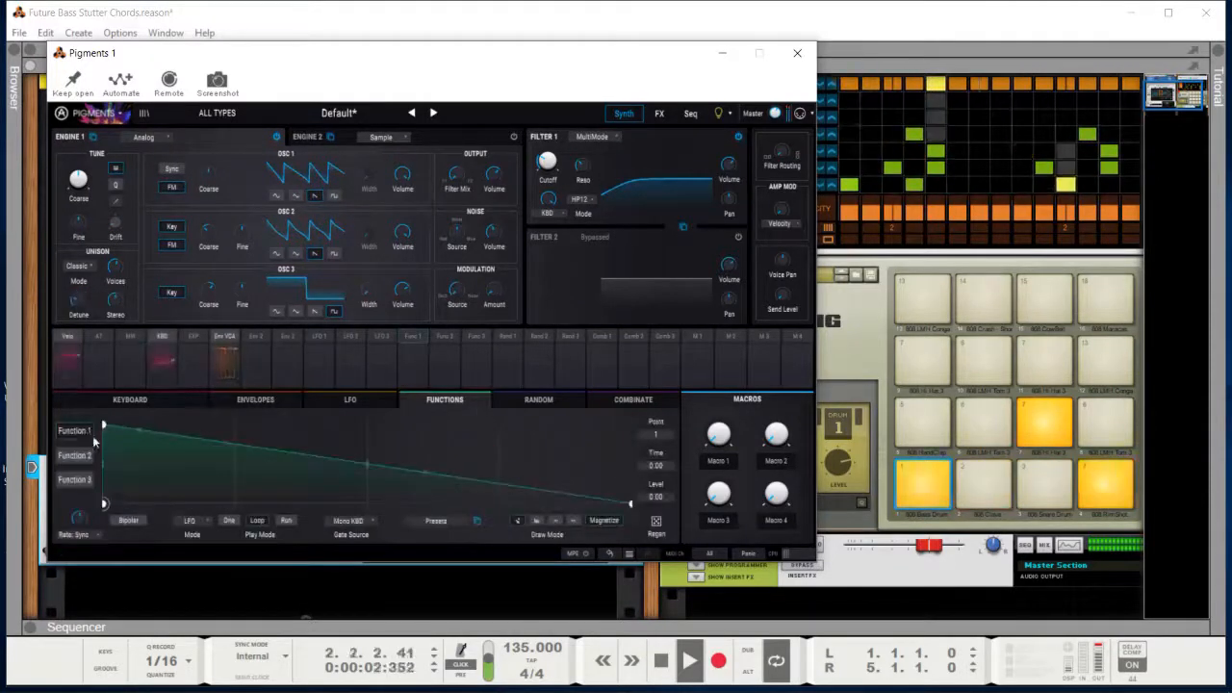
{"action": "left_click", "coordinate": [75, 534]}
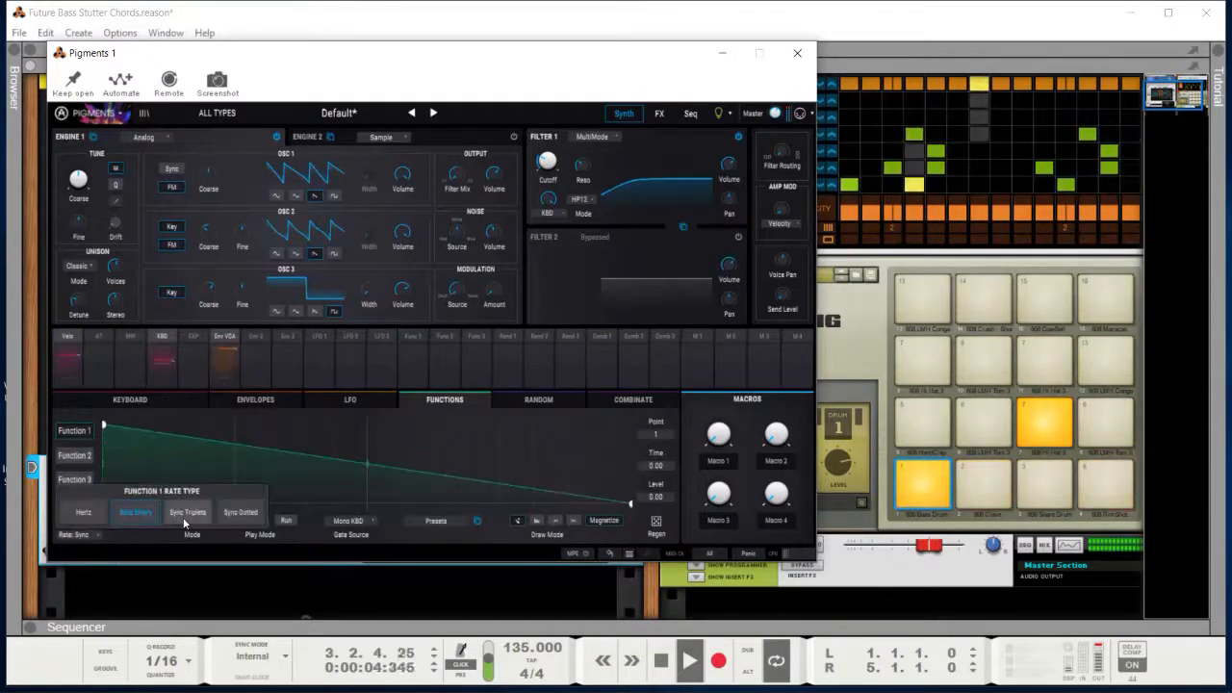
{"action": "left_click", "coordinate": [260, 537]}
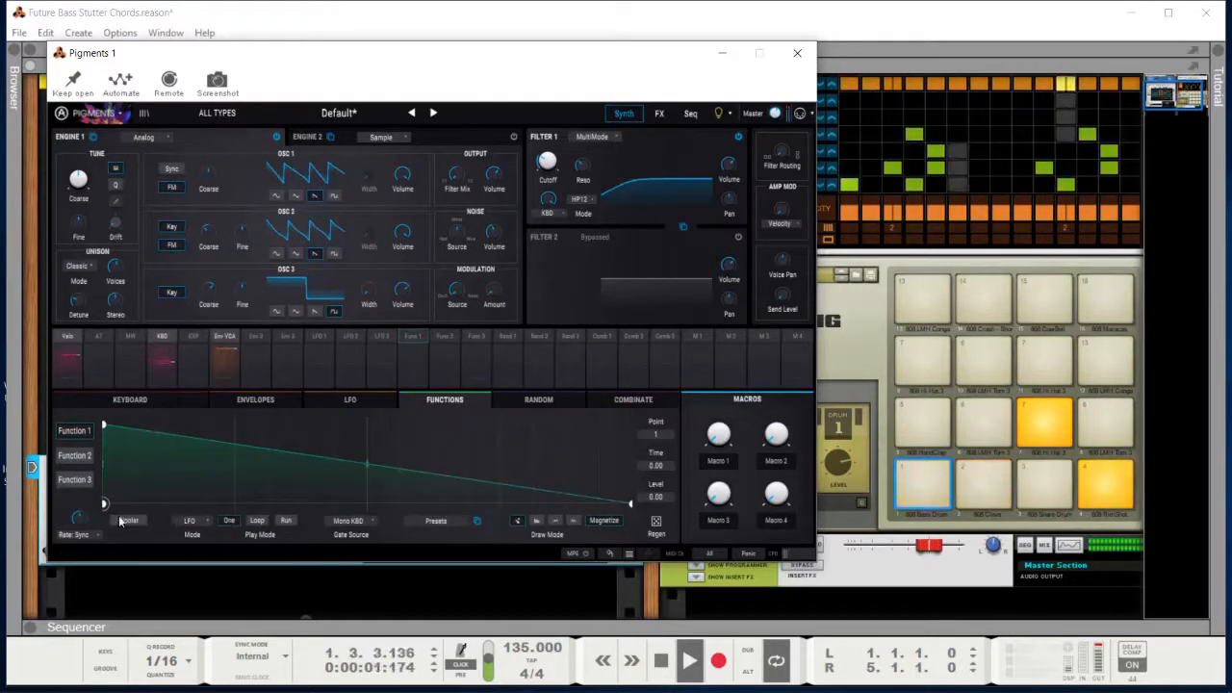
{"action": "mouse_move", "coordinate": [87, 524]}
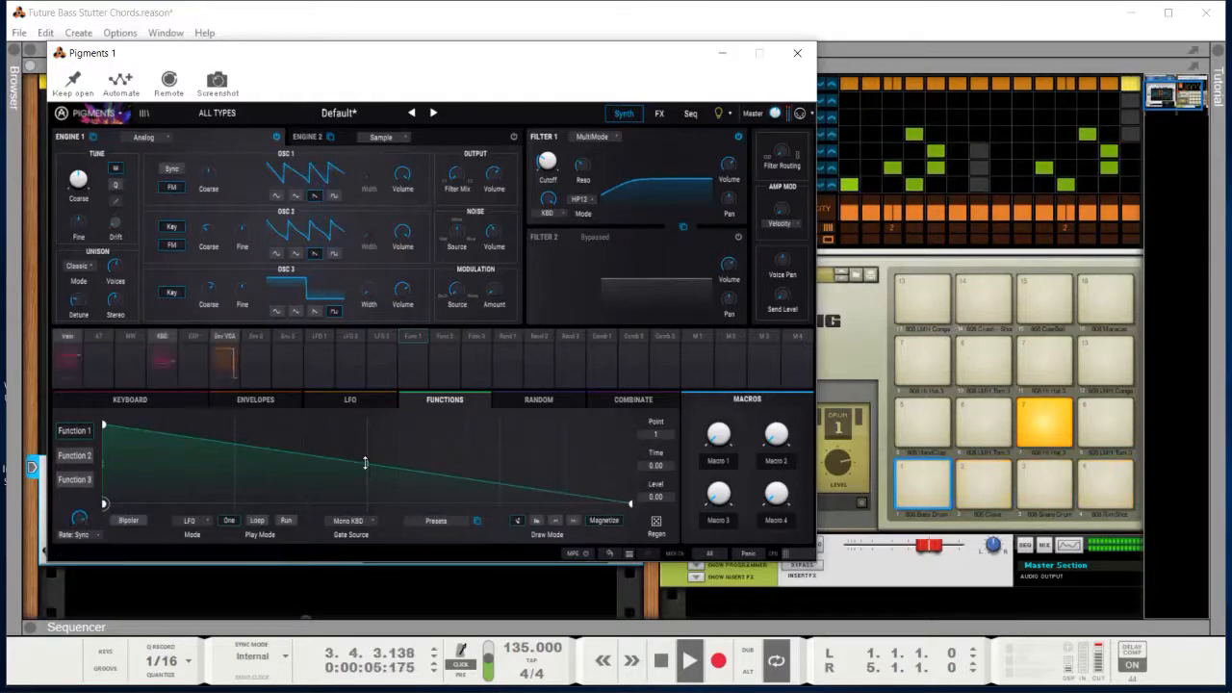
{"action": "left_click_drag", "start_coordinate": [367, 465], "coordinate": [367, 496]}
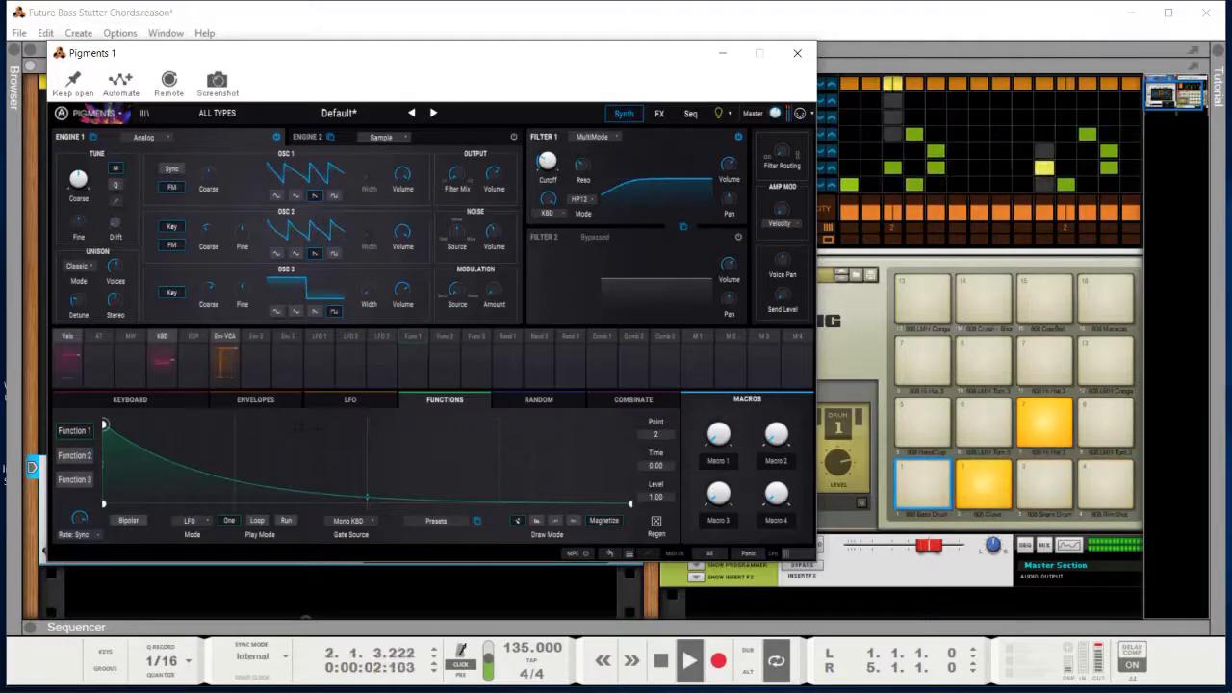
Route Function 1 to Engine 1's coarse tuning with a modulation amount of -0.37
{"action": "left_click", "coordinate": [412, 339]}
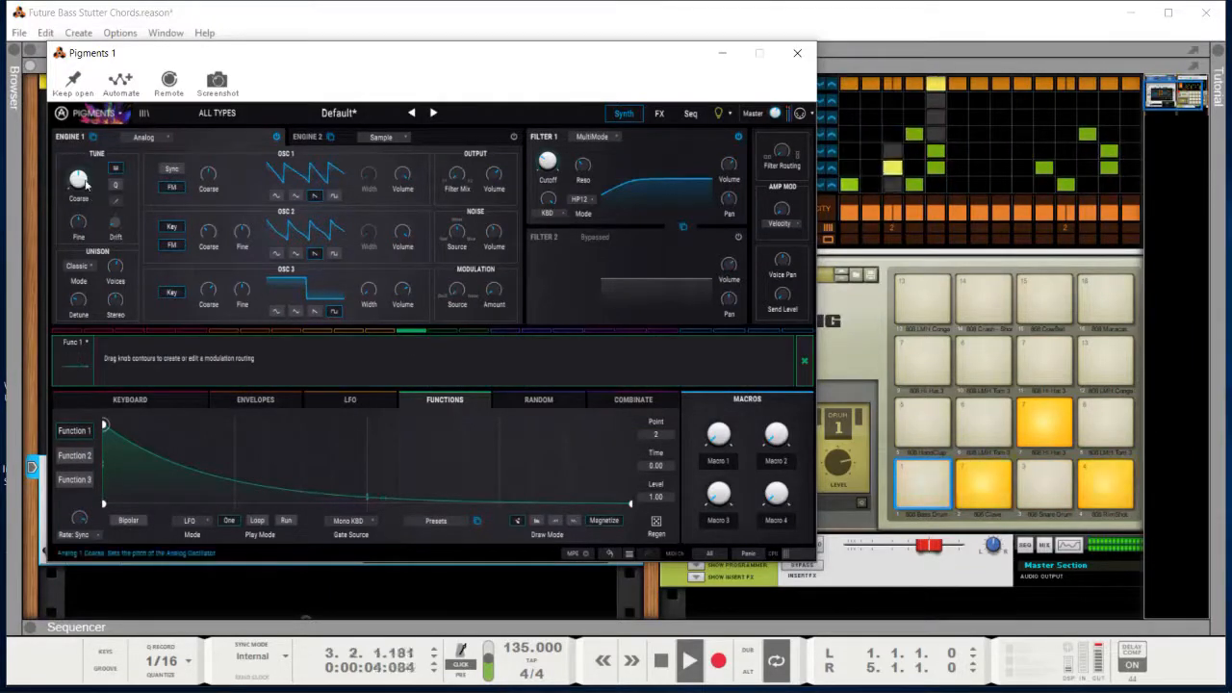
{"action": "left_click_drag", "start_coordinate": [88, 185], "coordinate": [87, 199]}
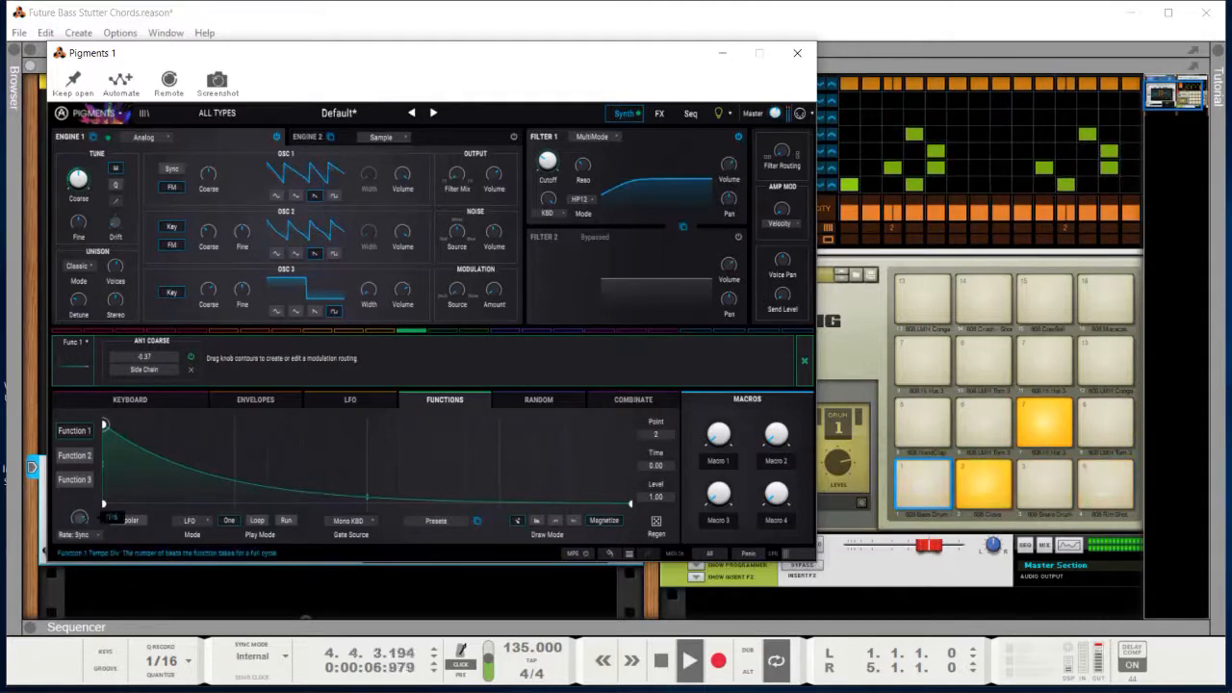
{"action": "mouse_move", "coordinate": [80, 518]}
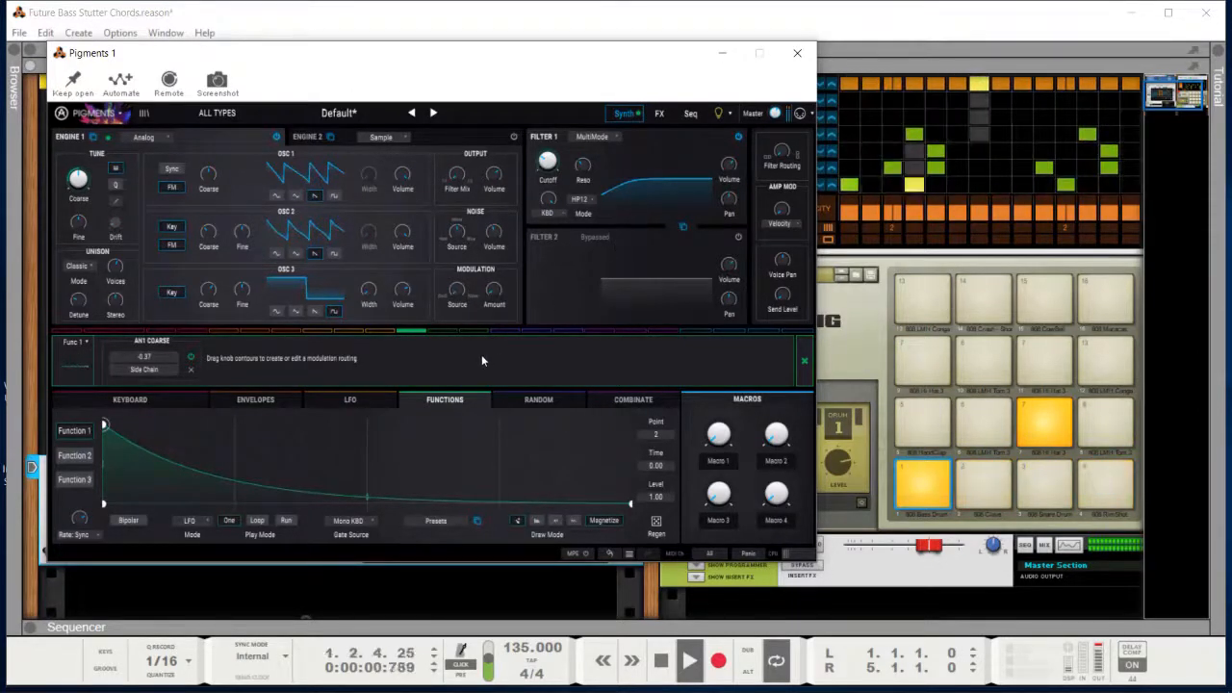
{"action": "left_click", "coordinate": [807, 363]}
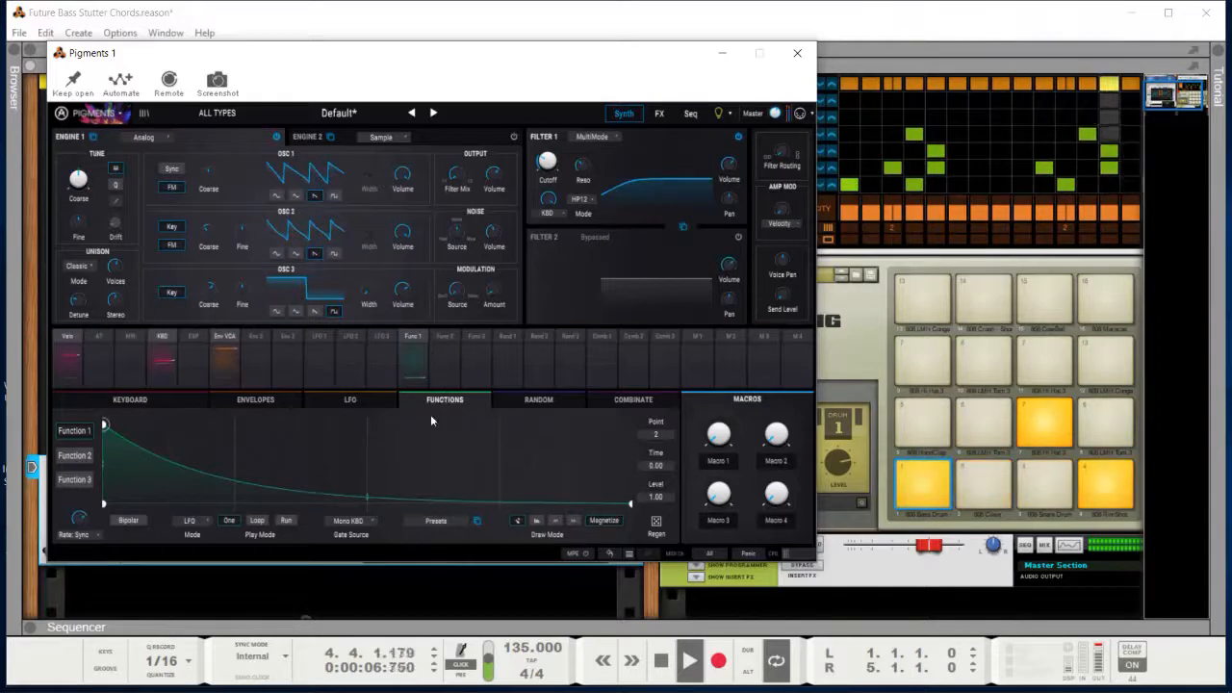
Set Function 2's synced rate to 4/1 and draw a looping series of rising ramps of varied lengths with sharp drops
{"action": "left_click_drag", "start_coordinate": [123, 453], "coordinate": [128, 475]}
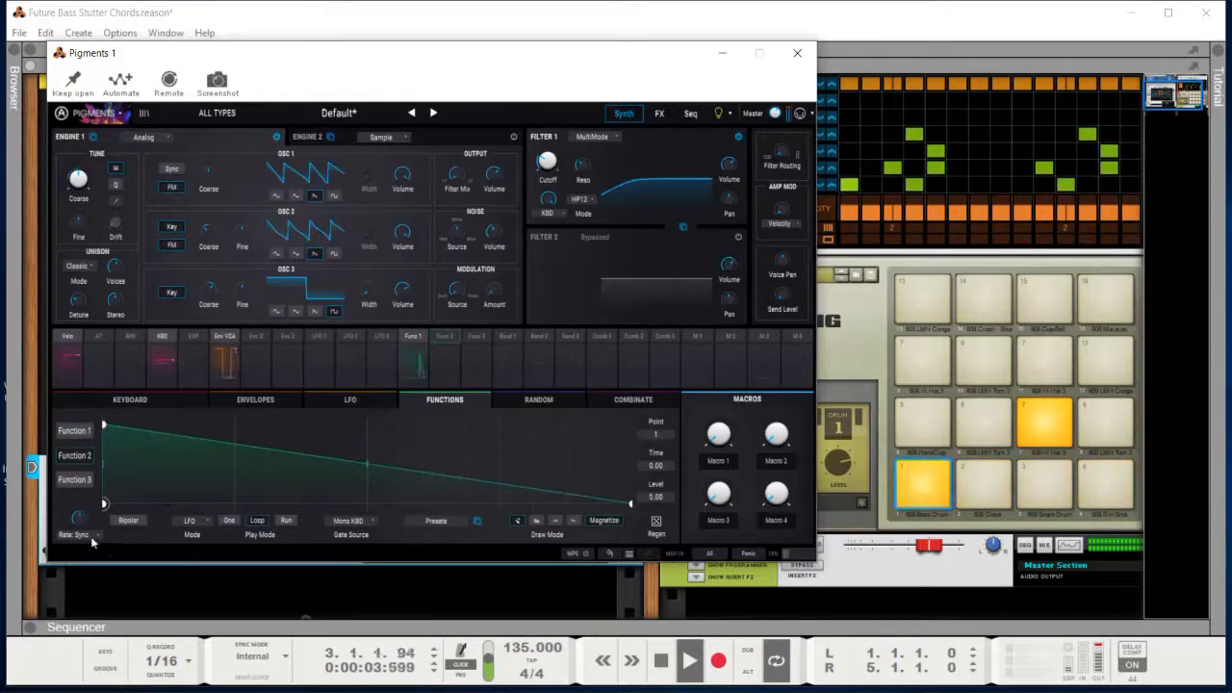
{"action": "left_click_drag", "start_coordinate": [80, 519], "coordinate": [80, 500]}
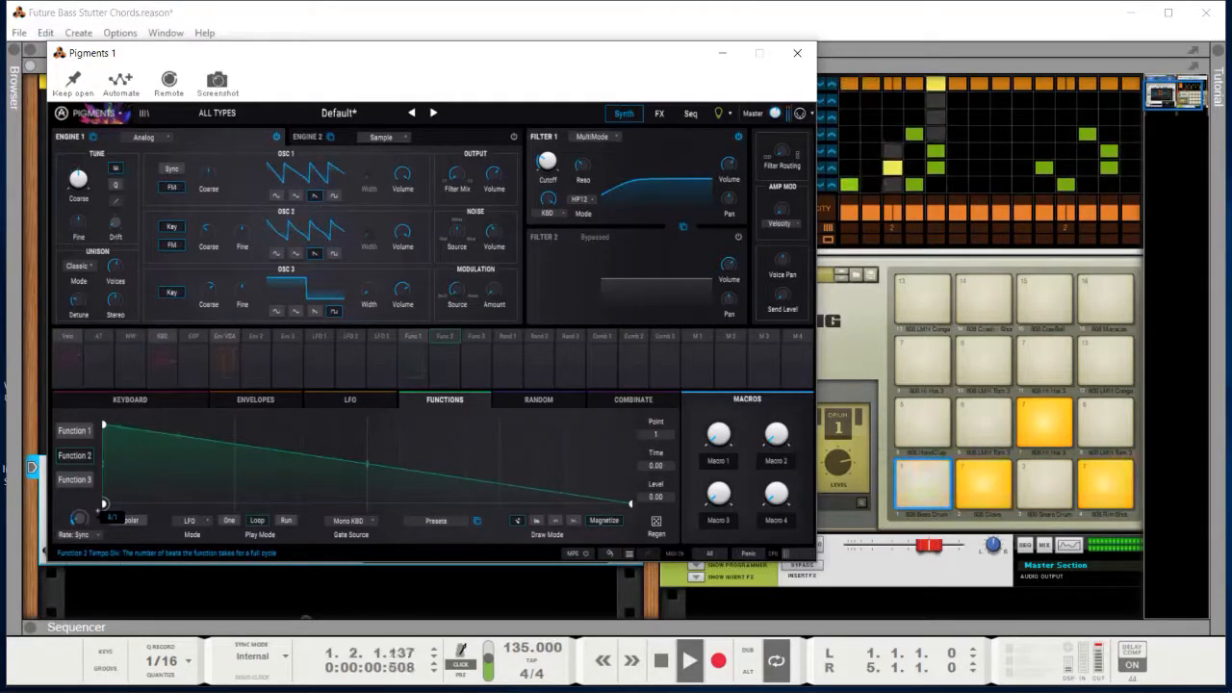
{"action": "double_click", "coordinate": [135, 430]}
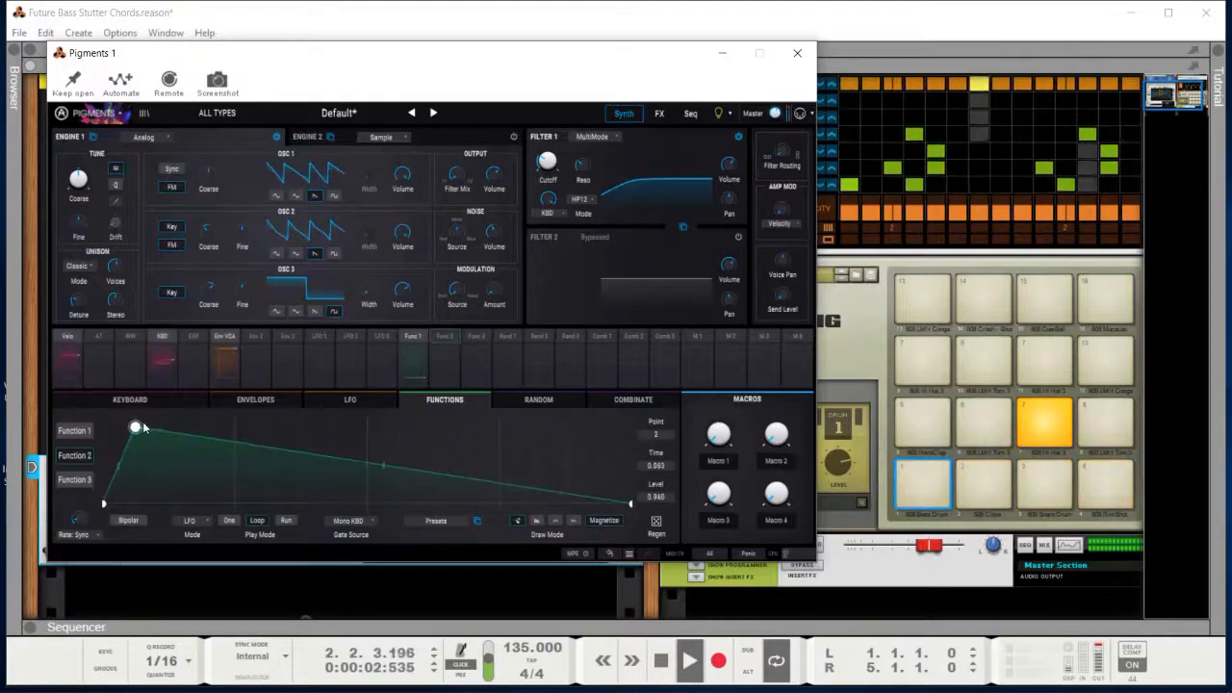
{"action": "left_click_drag", "start_coordinate": [136, 430], "coordinate": [135, 427]}
{"action": "double_click", "coordinate": [135, 504]}
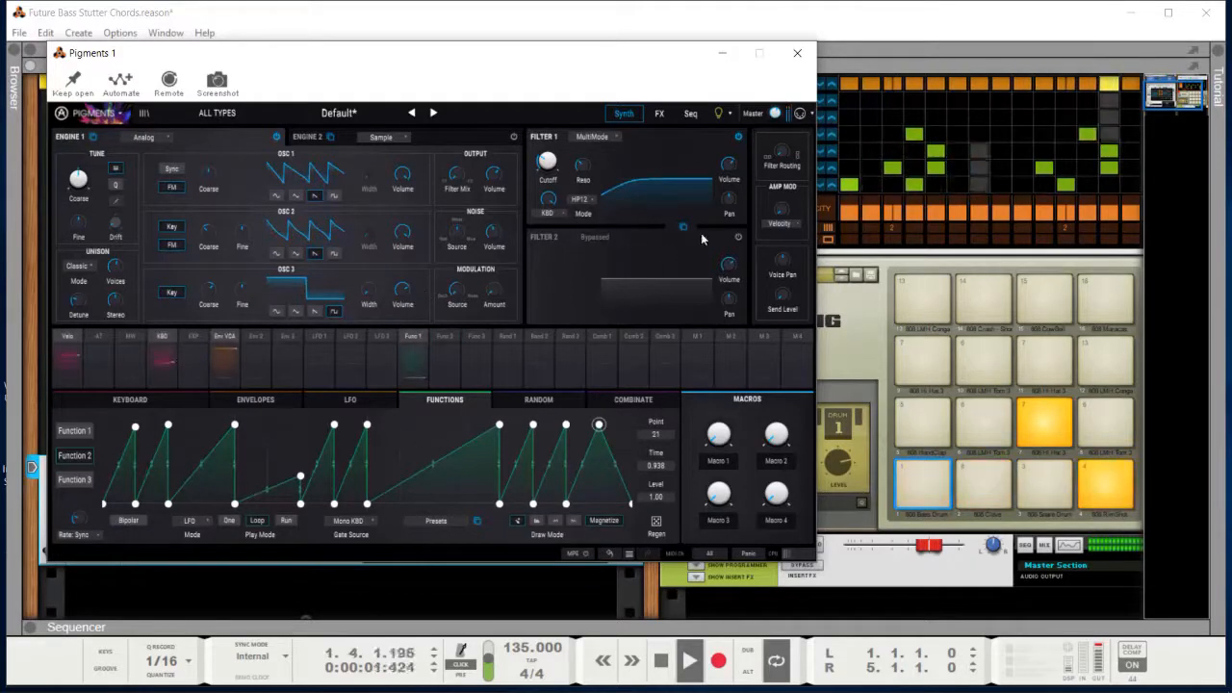
Enable Filter 2 and change its type to LowPassGate
{"action": "left_click", "coordinate": [739, 238]}
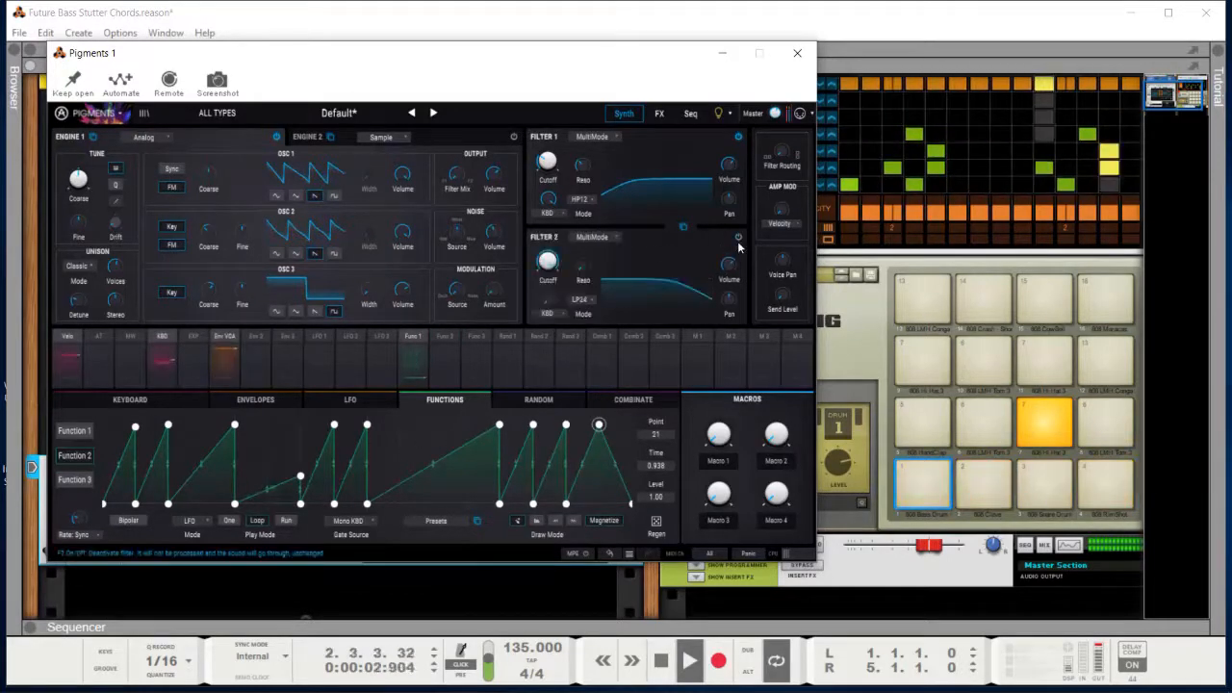
{"action": "left_click", "coordinate": [608, 237]}
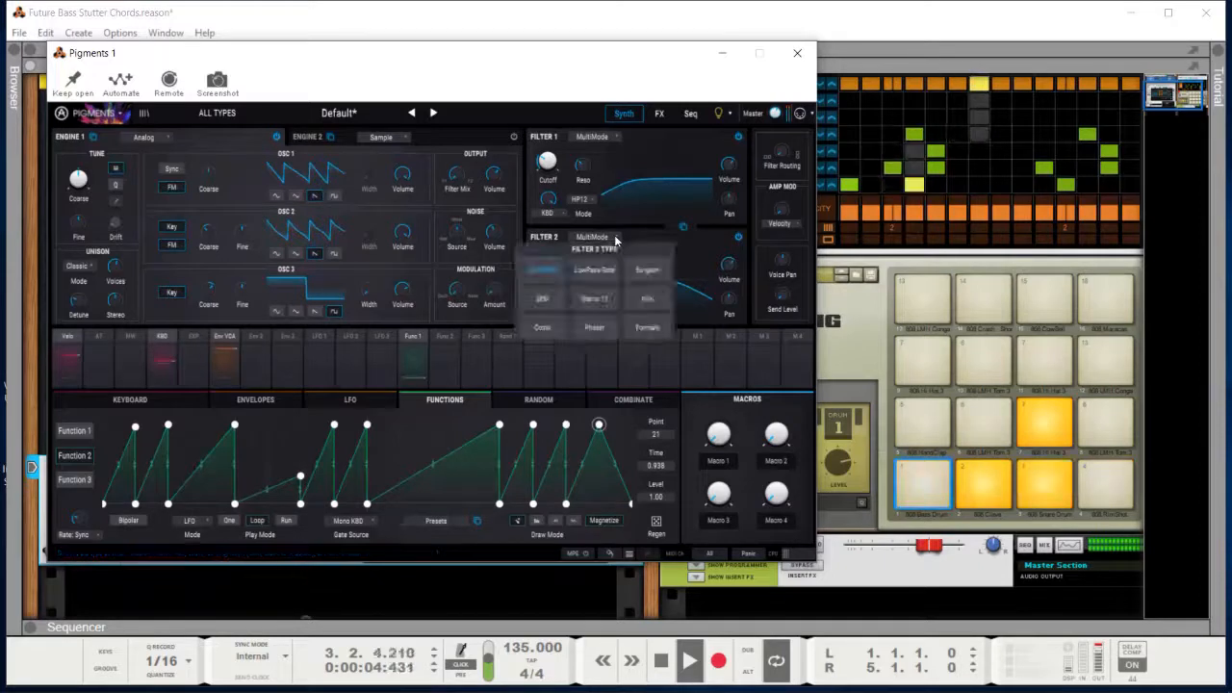
{"action": "left_click", "coordinate": [591, 289]}
Route Function 2 to Filter 2's level with an amount of 1.00 and to the voice send level with 0.54
{"action": "left_click", "coordinate": [453, 340]}
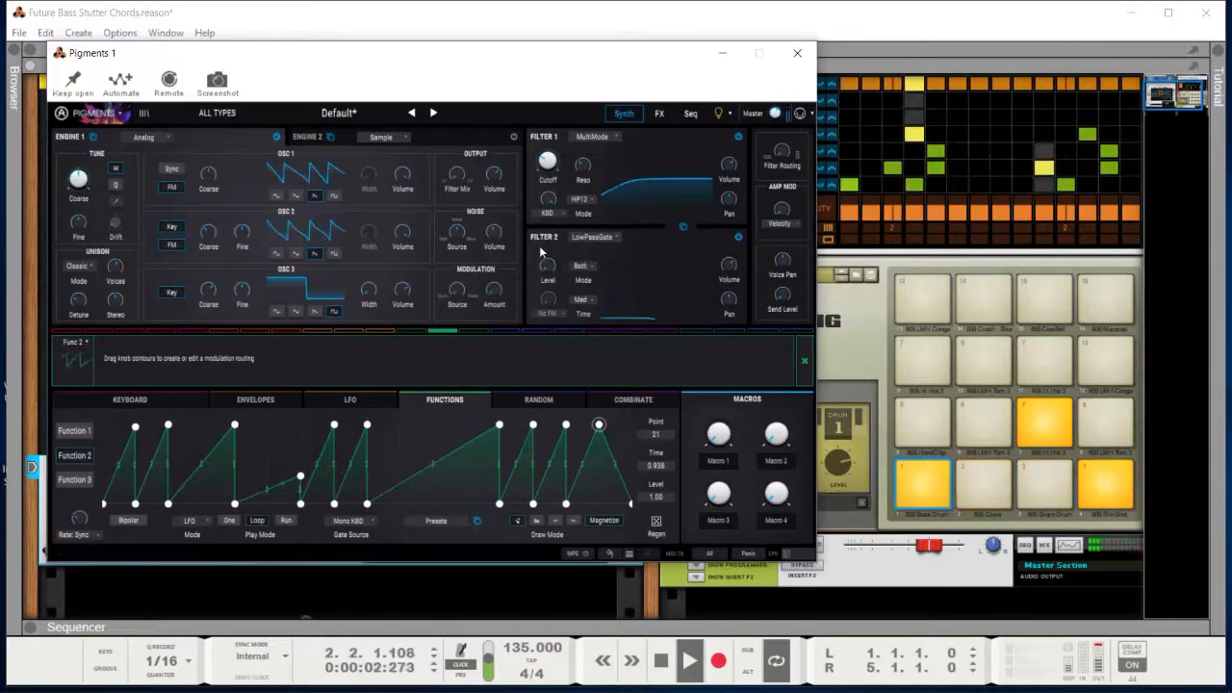
{"action": "left_click_drag", "start_coordinate": [544, 257], "coordinate": [545, 161]}
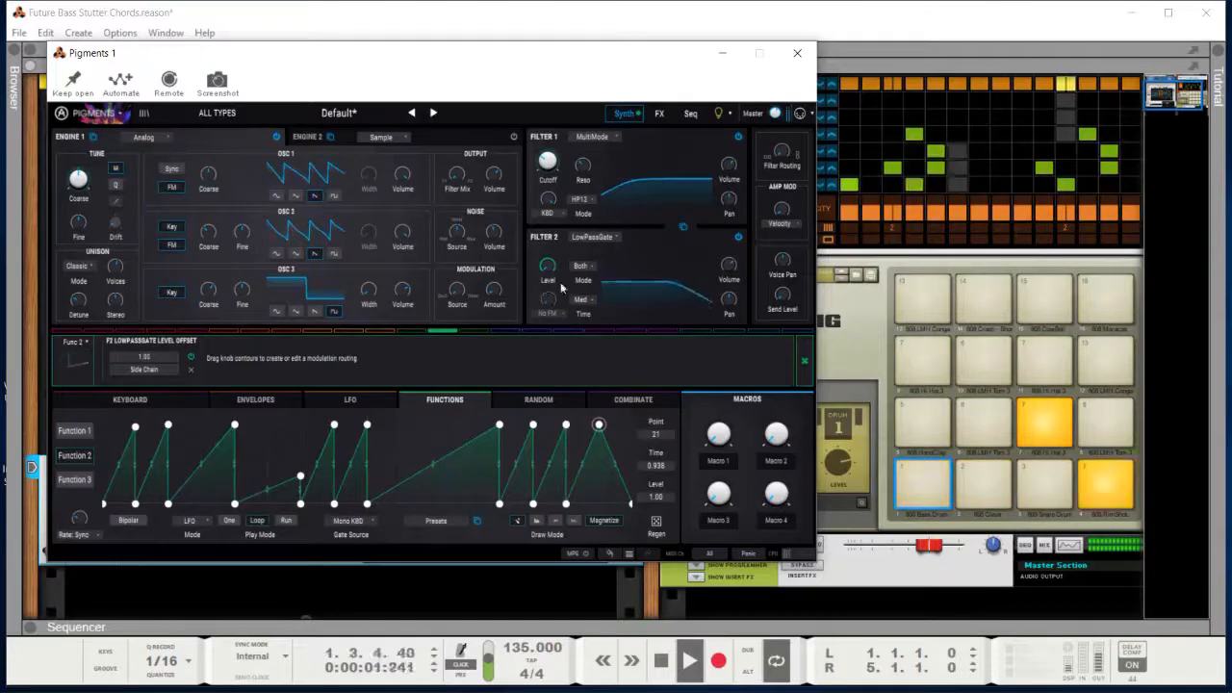
{"action": "mouse_move", "coordinate": [544, 260]}
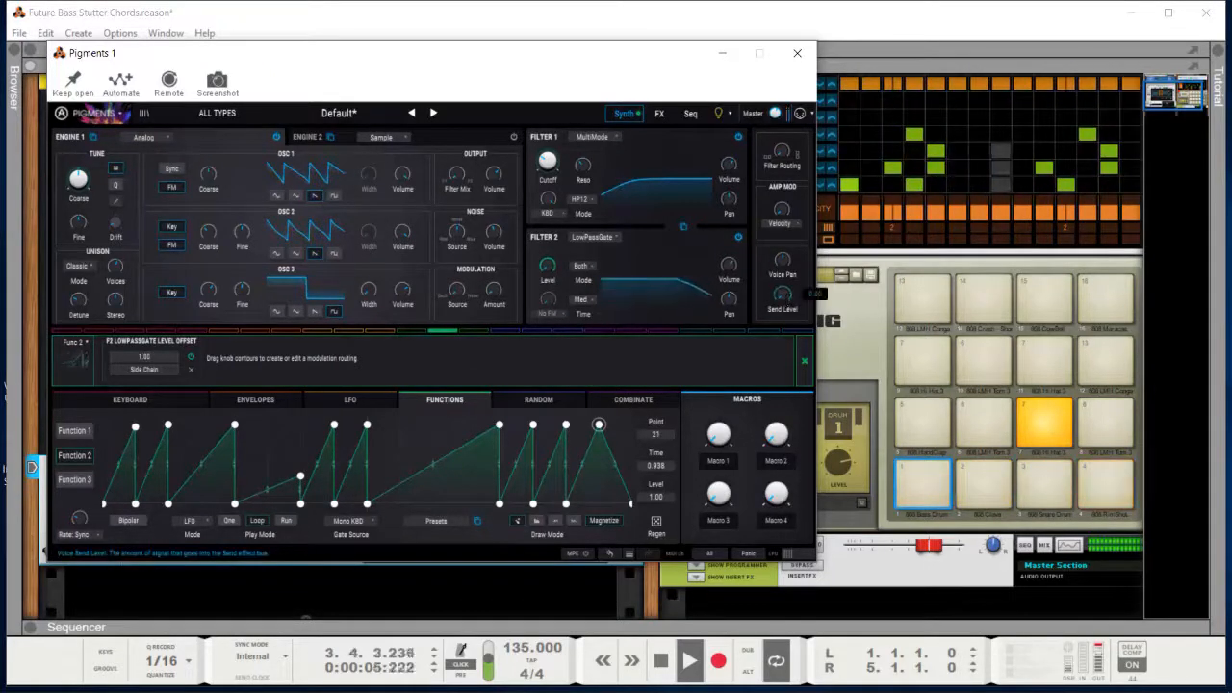
{"action": "mouse_move", "coordinate": [788, 301]}
{"action": "left_click_drag", "start_coordinate": [787, 301], "coordinate": [787, 281]}
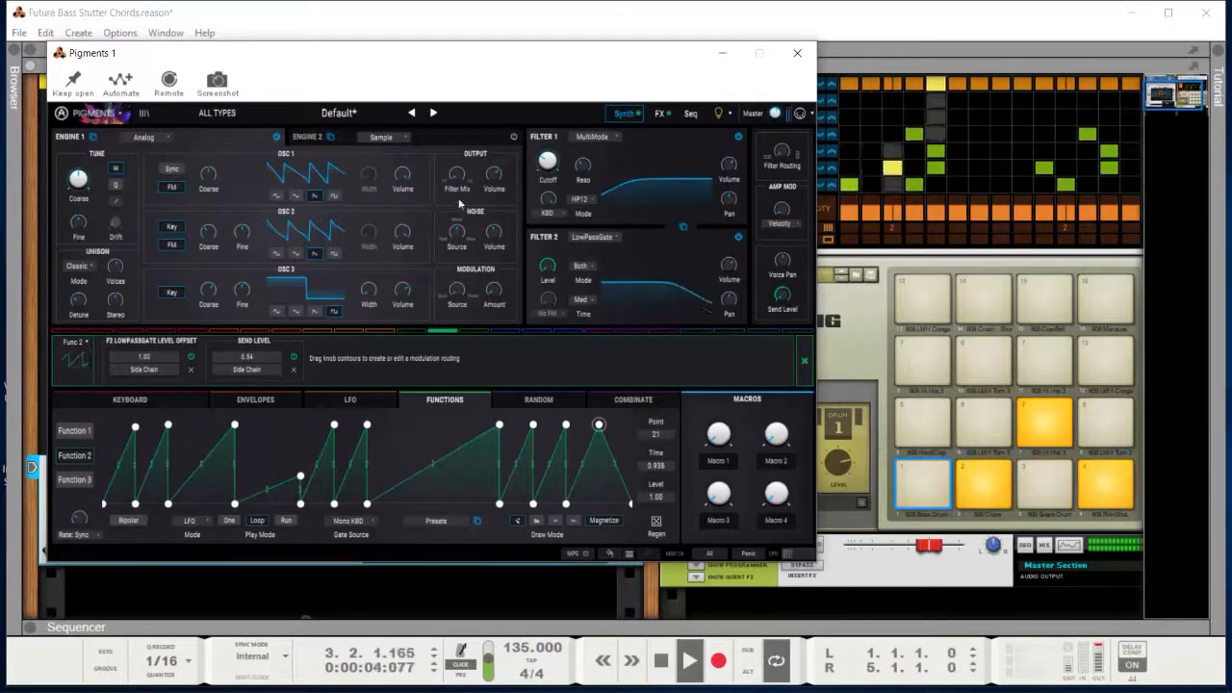
Route Function 2 to the dry/wet mix of Bus A's Overdrive with a modulation amount of 0.26
{"action": "left_click", "coordinate": [660, 113]}
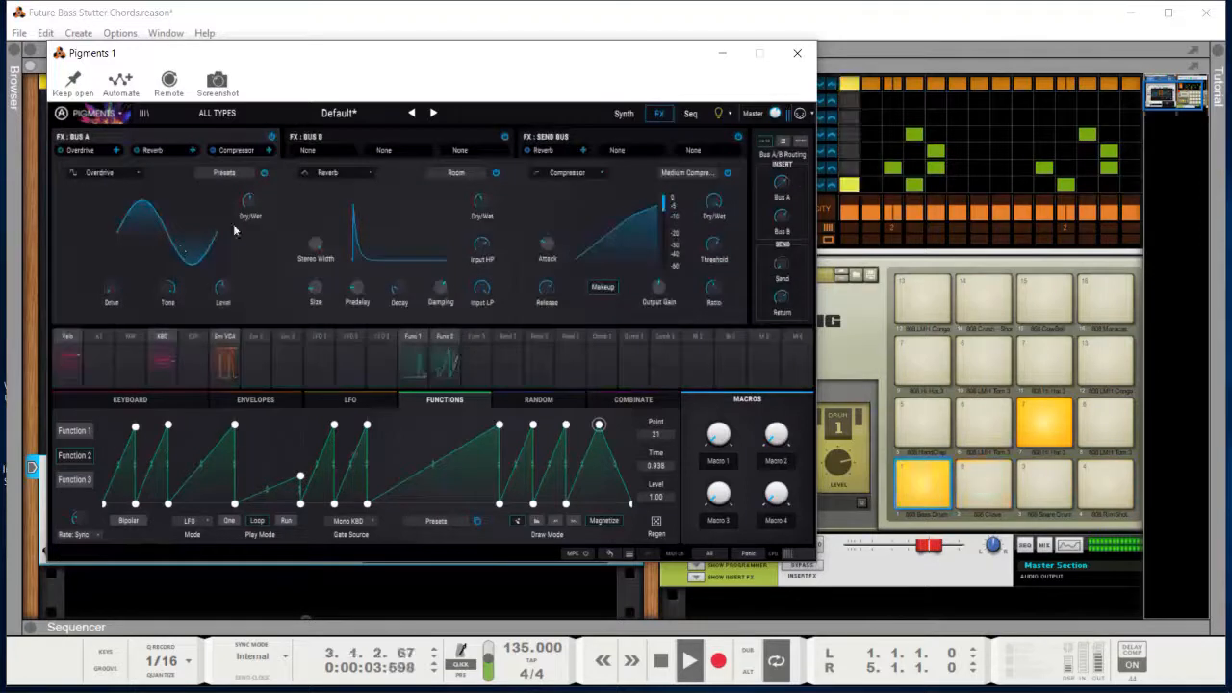
{"action": "left_click", "coordinate": [441, 353]}
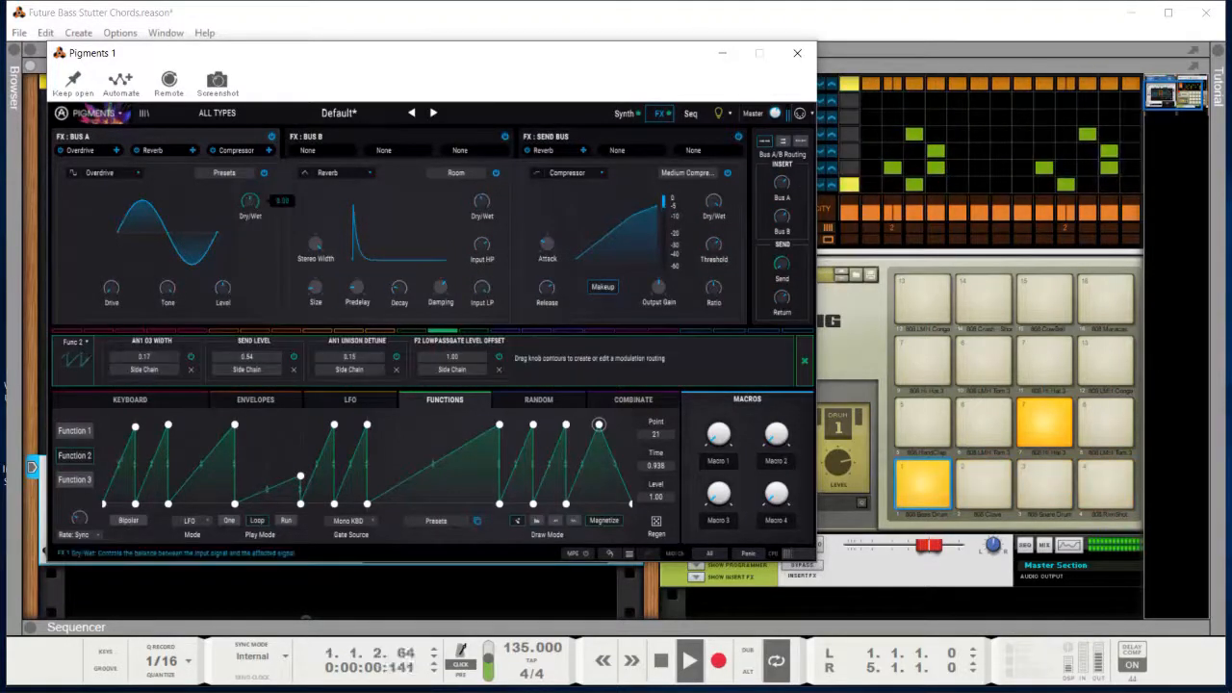
{"action": "left_click_drag", "start_coordinate": [250, 200], "coordinate": [249, 187]}
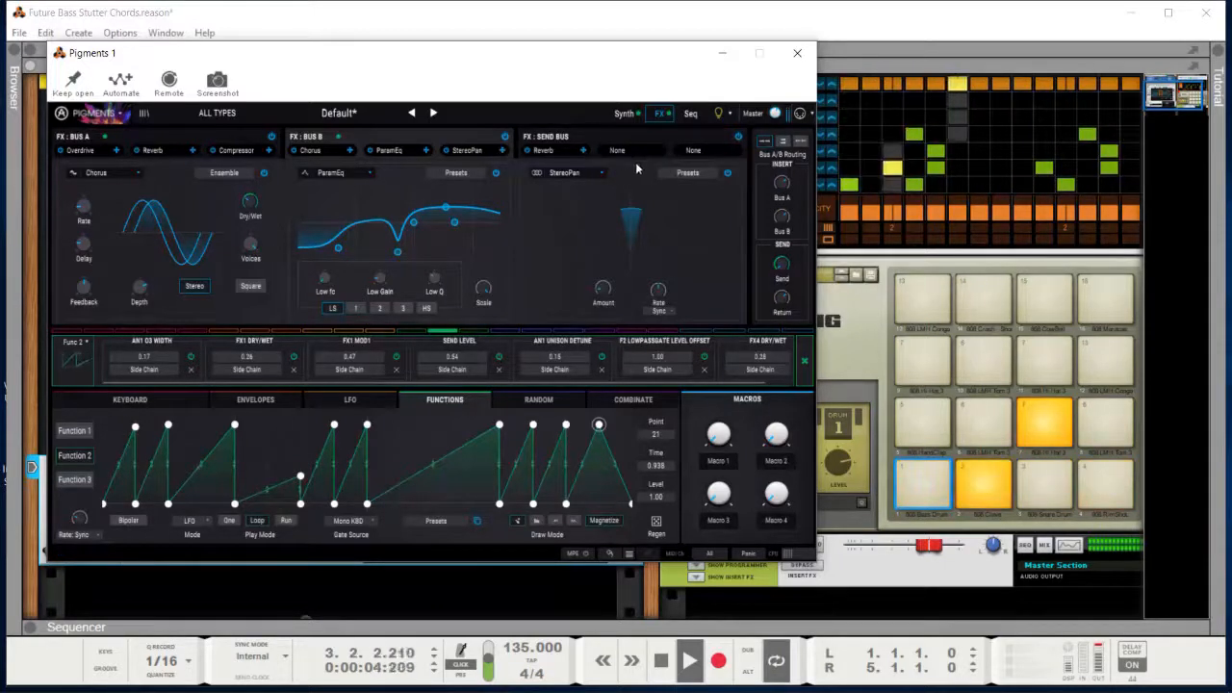
Move the send bus Reverb to the third effect slot and load its Hall preset
{"action": "left_click_drag", "start_coordinate": [542, 149], "coordinate": [693, 151]}
{"action": "left_click", "coordinate": [696, 150]}
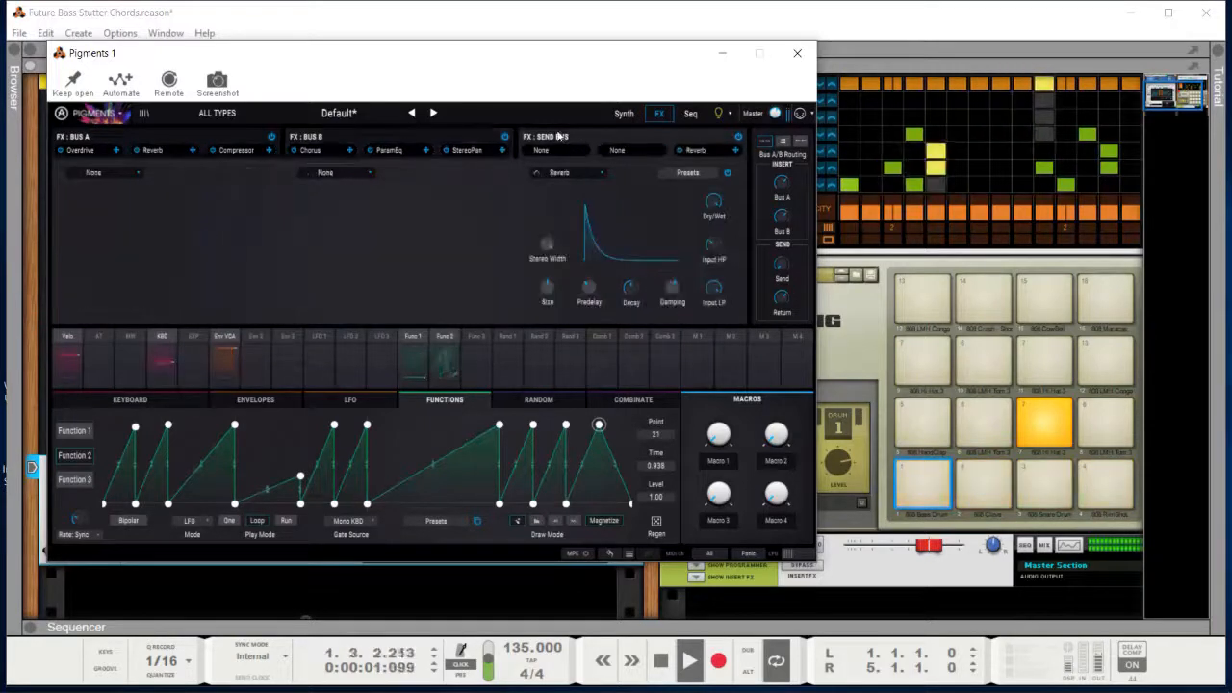
{"action": "left_click", "coordinate": [682, 173]}
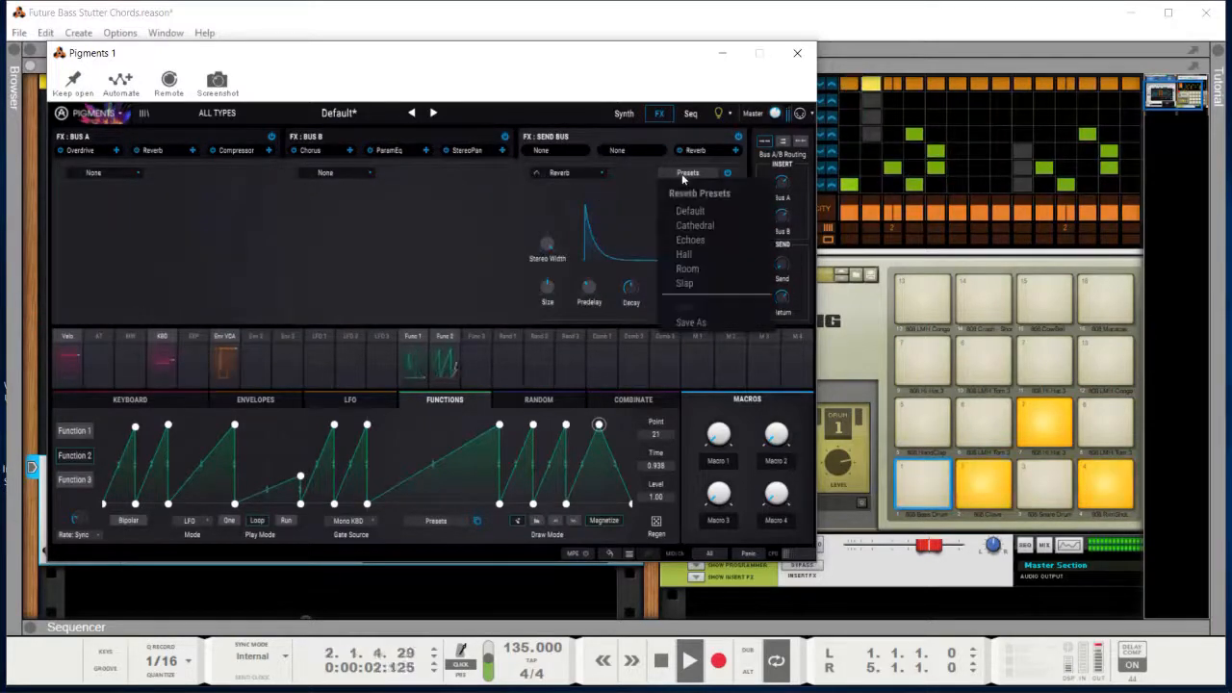
{"action": "left_click", "coordinate": [684, 254]}
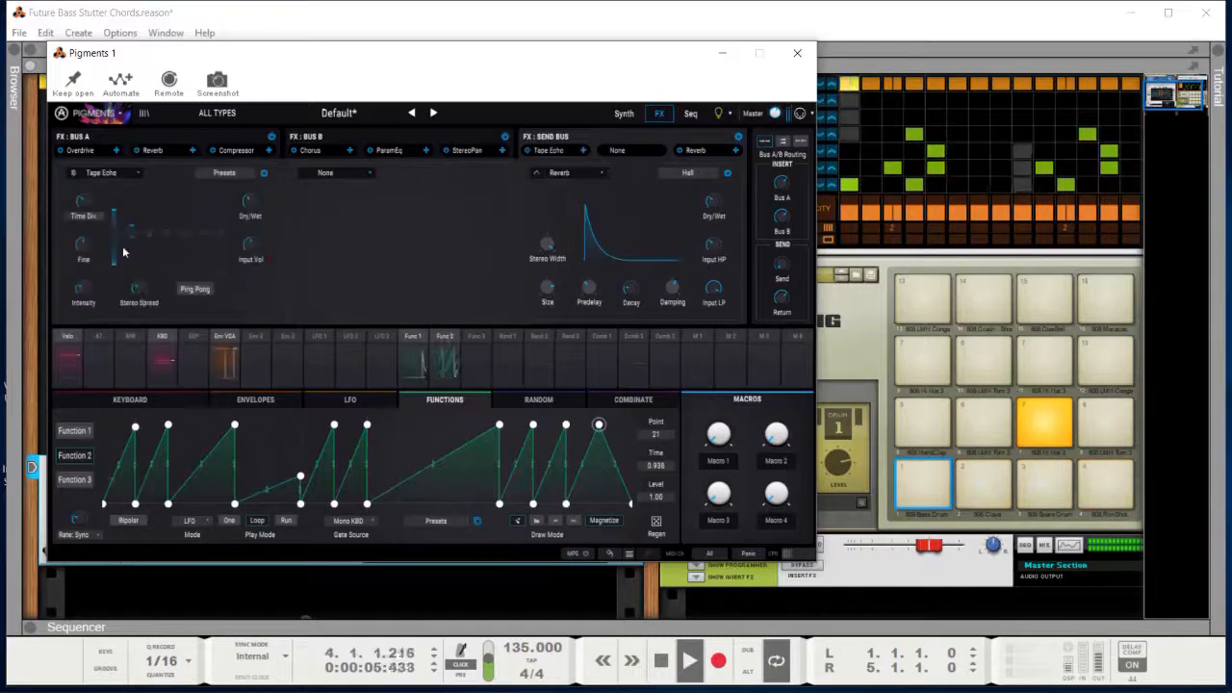
Set the delay time type of the send bus Tape Echo to Sync Triplets
{"action": "left_click", "coordinate": [100, 217]}
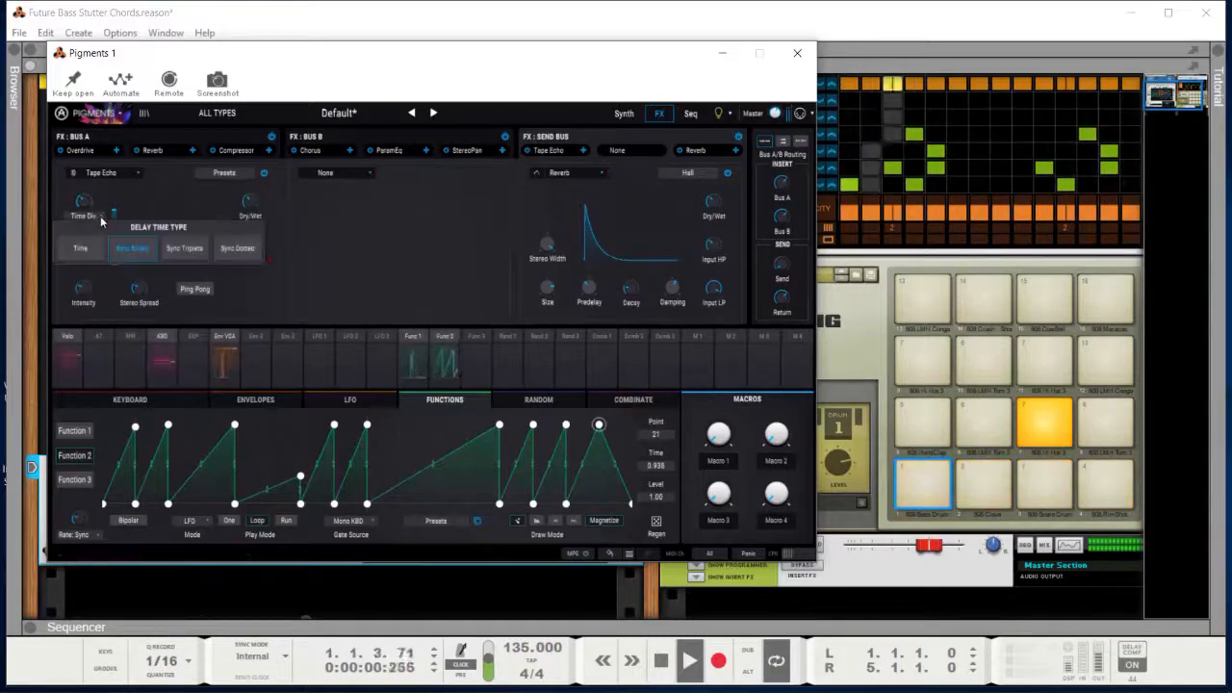
{"action": "left_click", "coordinate": [96, 218]}
{"action": "left_click", "coordinate": [93, 217]}
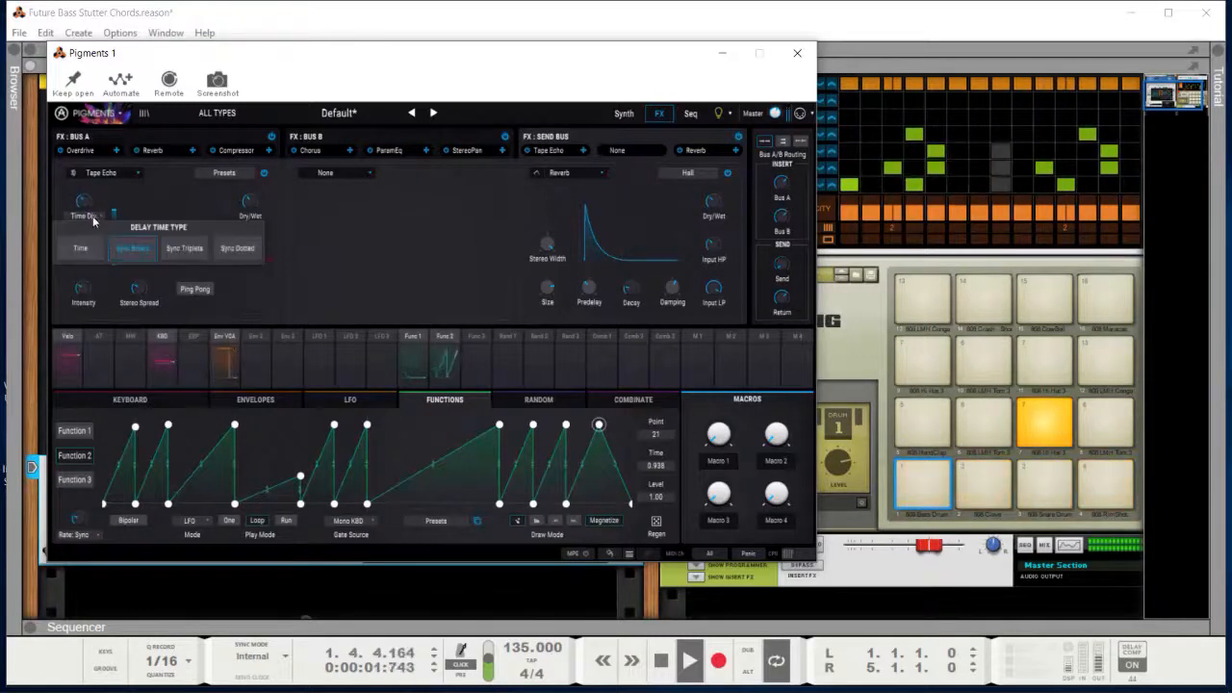
{"action": "left_click", "coordinate": [184, 249]}
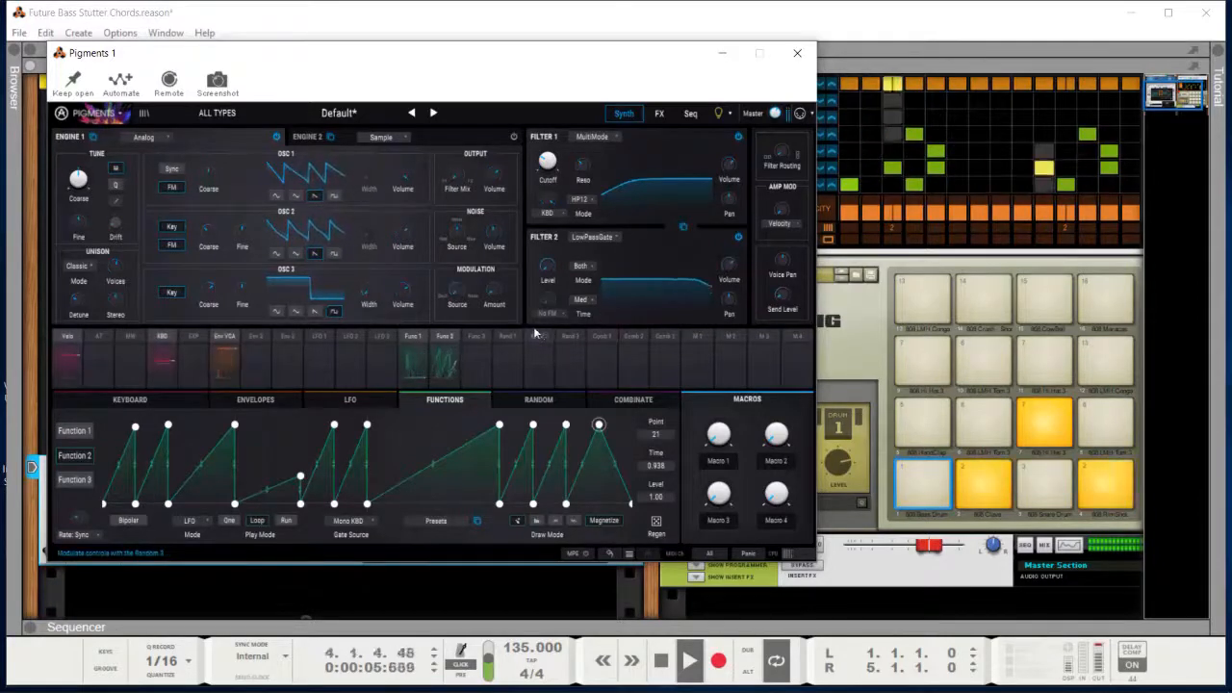
Route Function 2 to the volume of Engine 1's second oscillator
{"action": "left_click", "coordinate": [449, 342]}
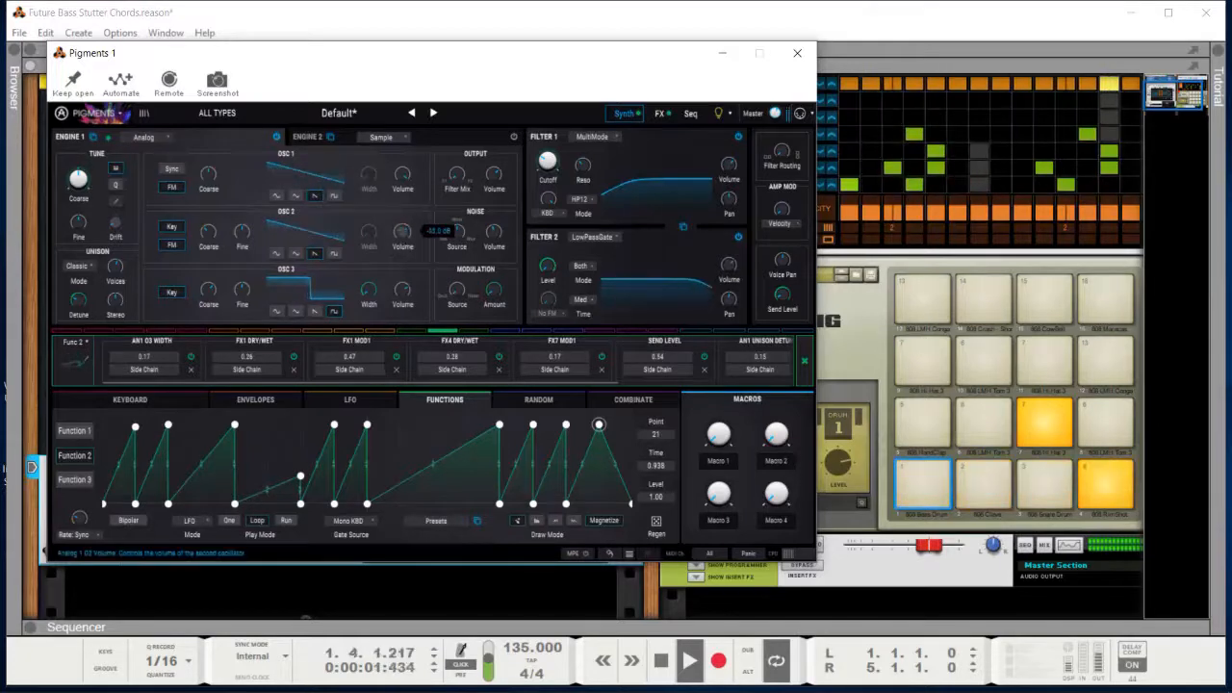
{"action": "left_click_drag", "start_coordinate": [396, 237], "coordinate": [394, 231]}
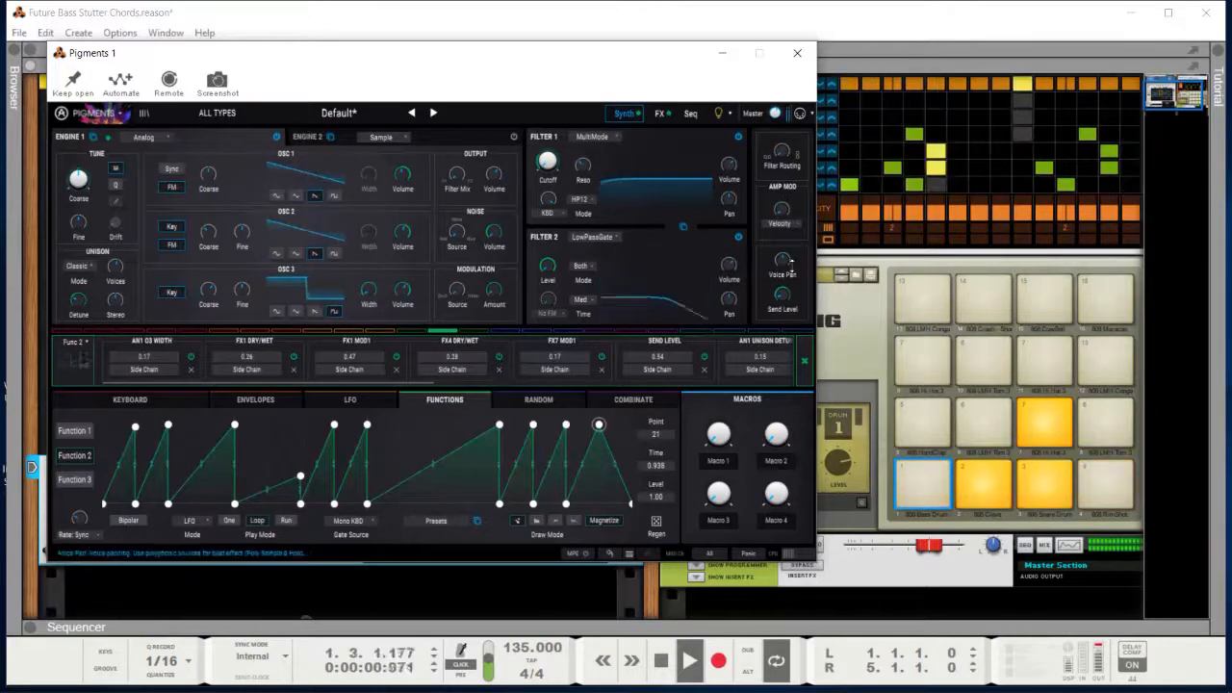
Fine-tune the decay of the Reverb on effects Bus A
{"action": "left_click", "coordinate": [664, 114]}
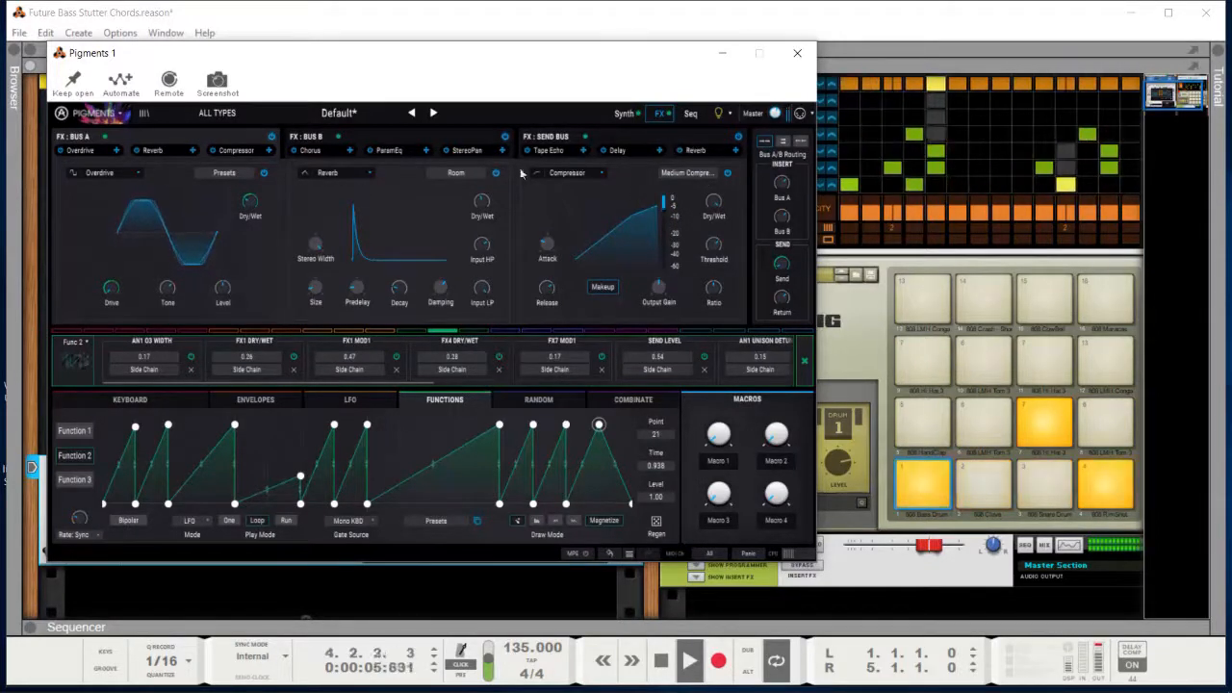
{"action": "left_click", "coordinate": [158, 145]}
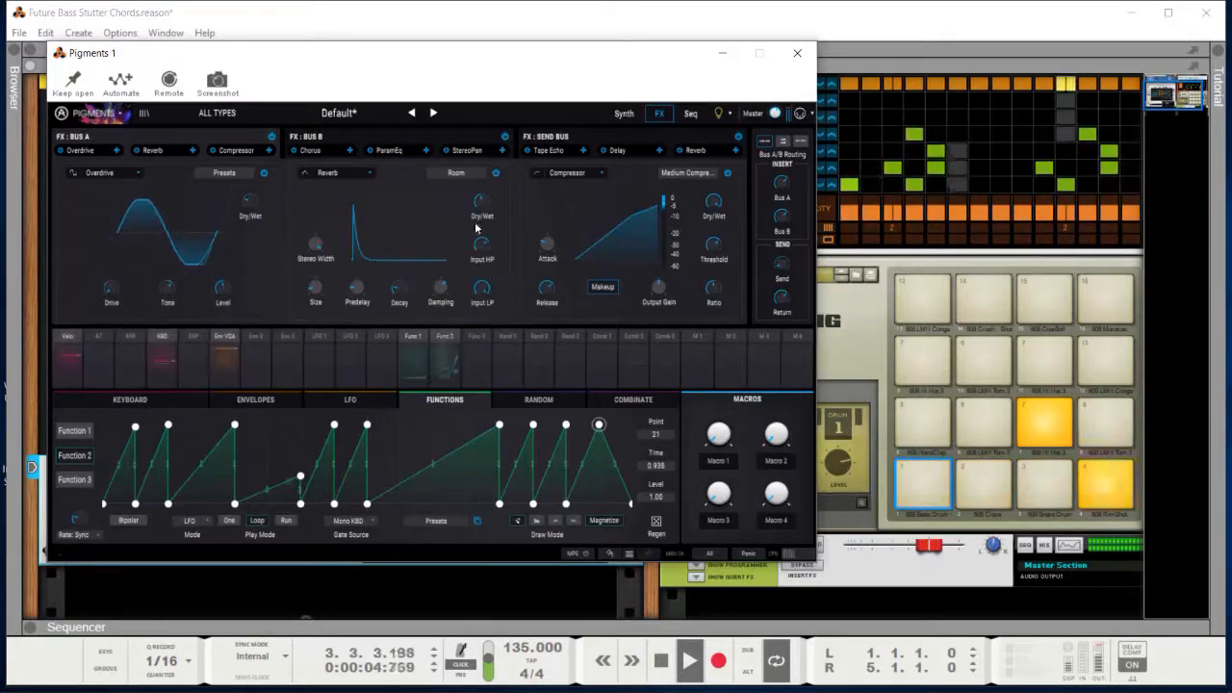
{"action": "left_click_drag", "start_coordinate": [400, 292], "coordinate": [398, 294]}
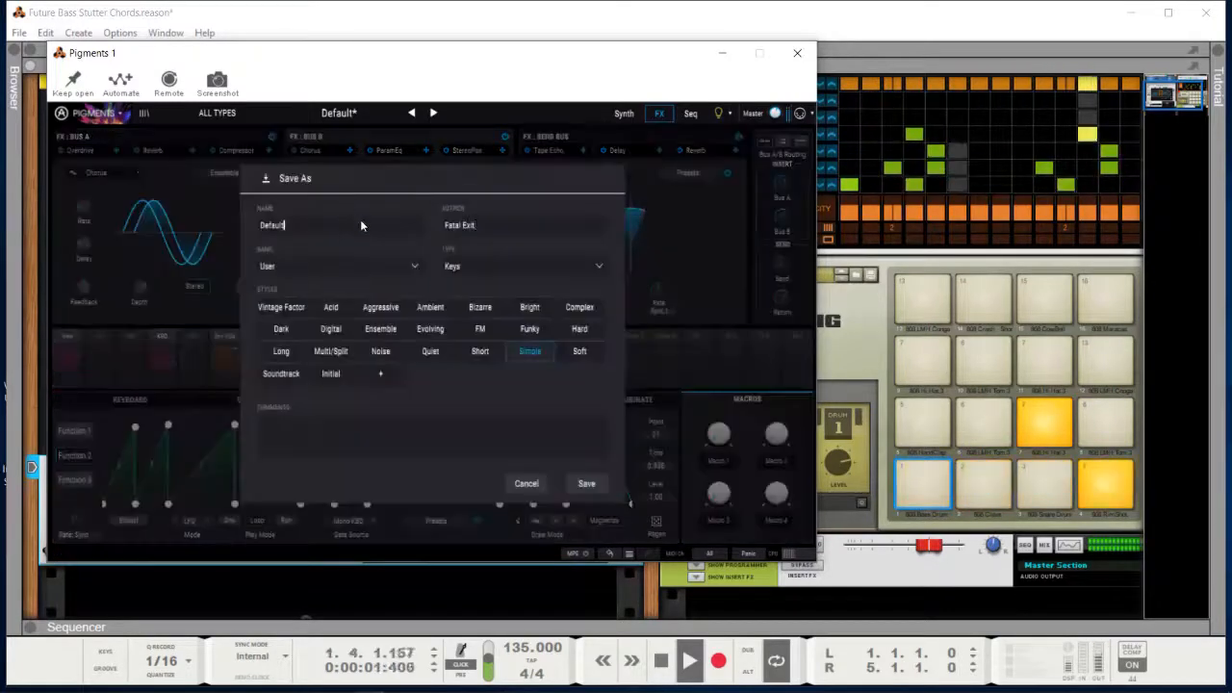
Save the patch as a new preset named "Future Bass Chord Tut" in the User bank
{"action": "left_click_drag", "start_coordinate": [360, 222], "coordinate": [259, 224]}
{"action": "type", "text": "F"}
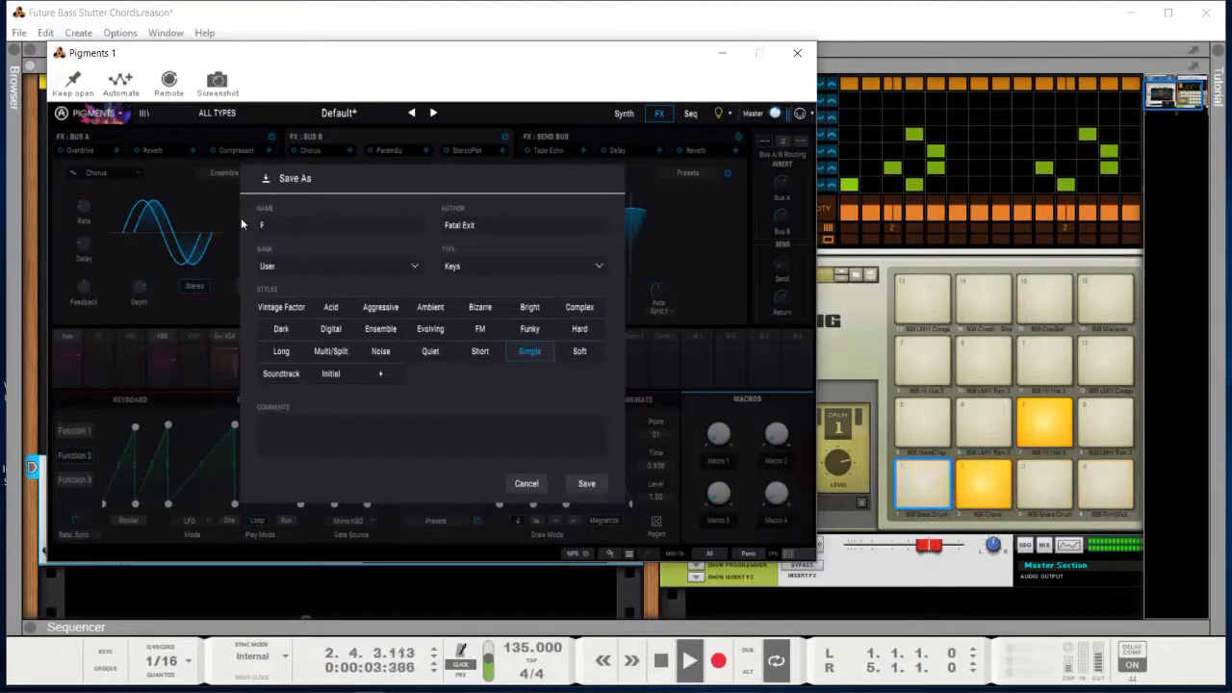
{"action": "type", "text": "uture"}
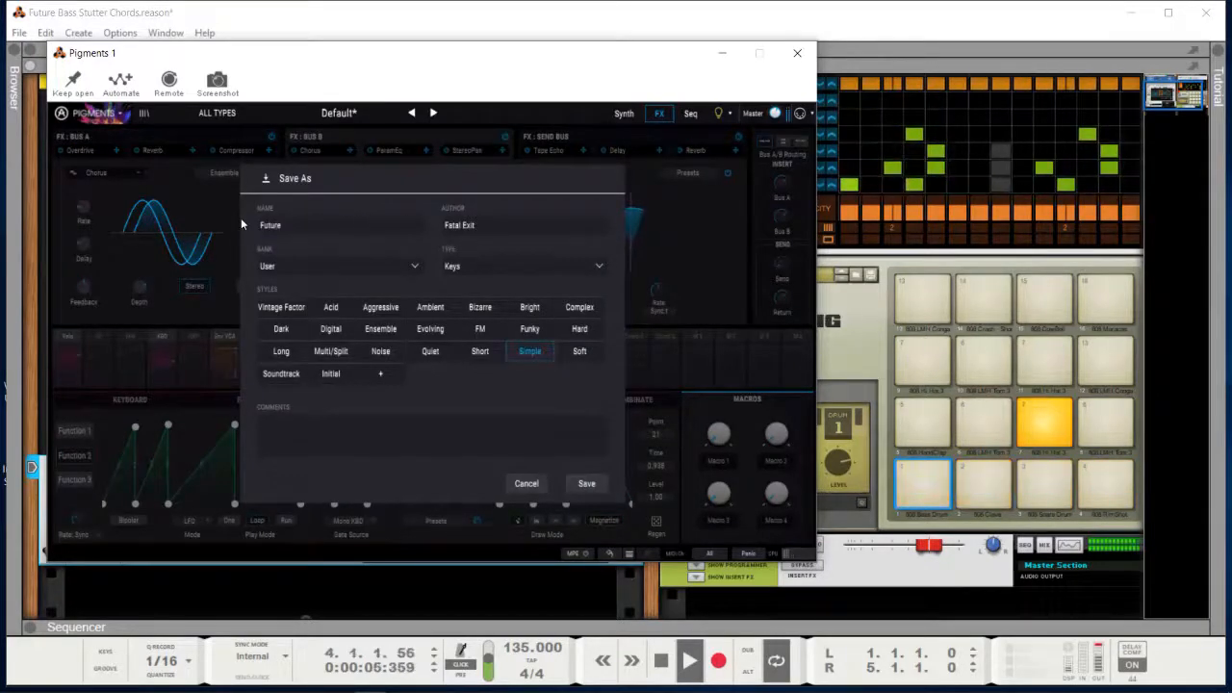
{"action": "type", "text": " Bass Cho"}
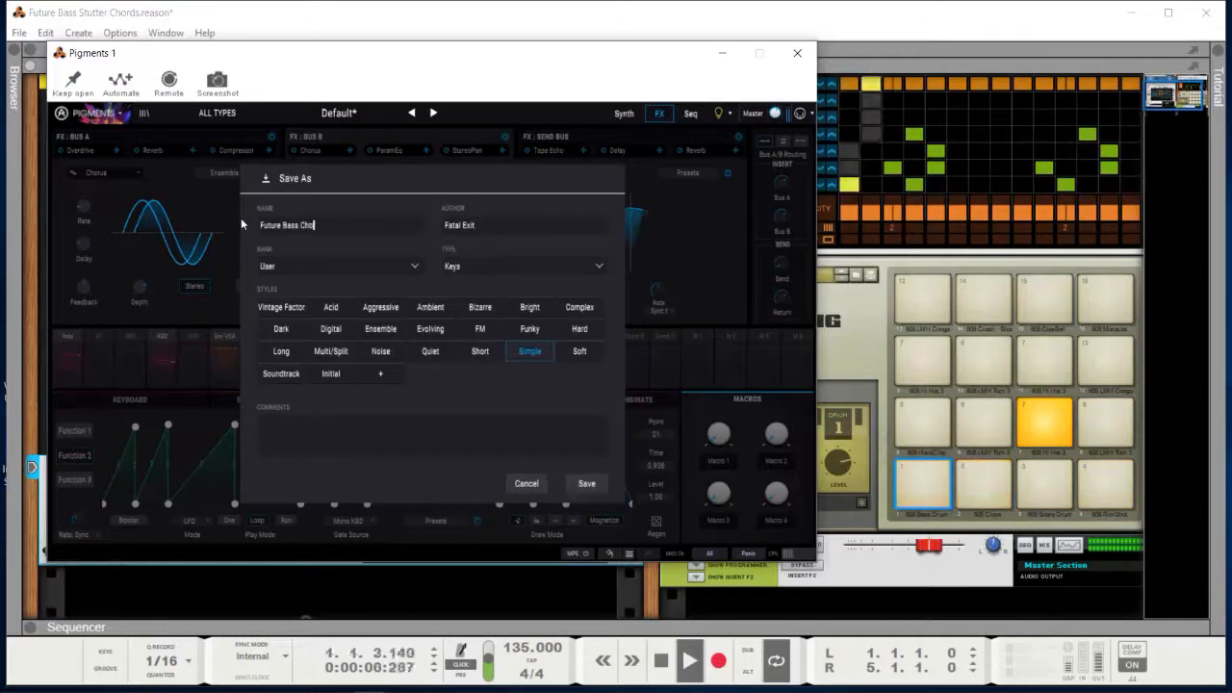
{"action": "type", "text": "rd Tut"}
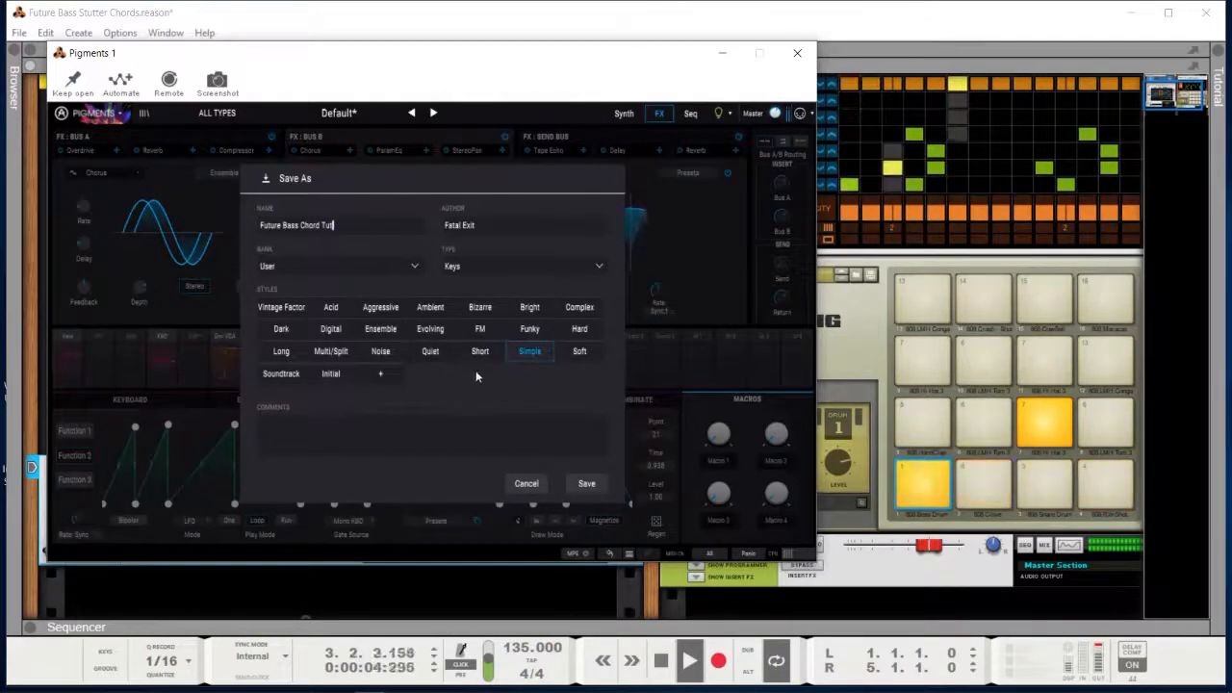
{"action": "left_click", "coordinate": [586, 481]}
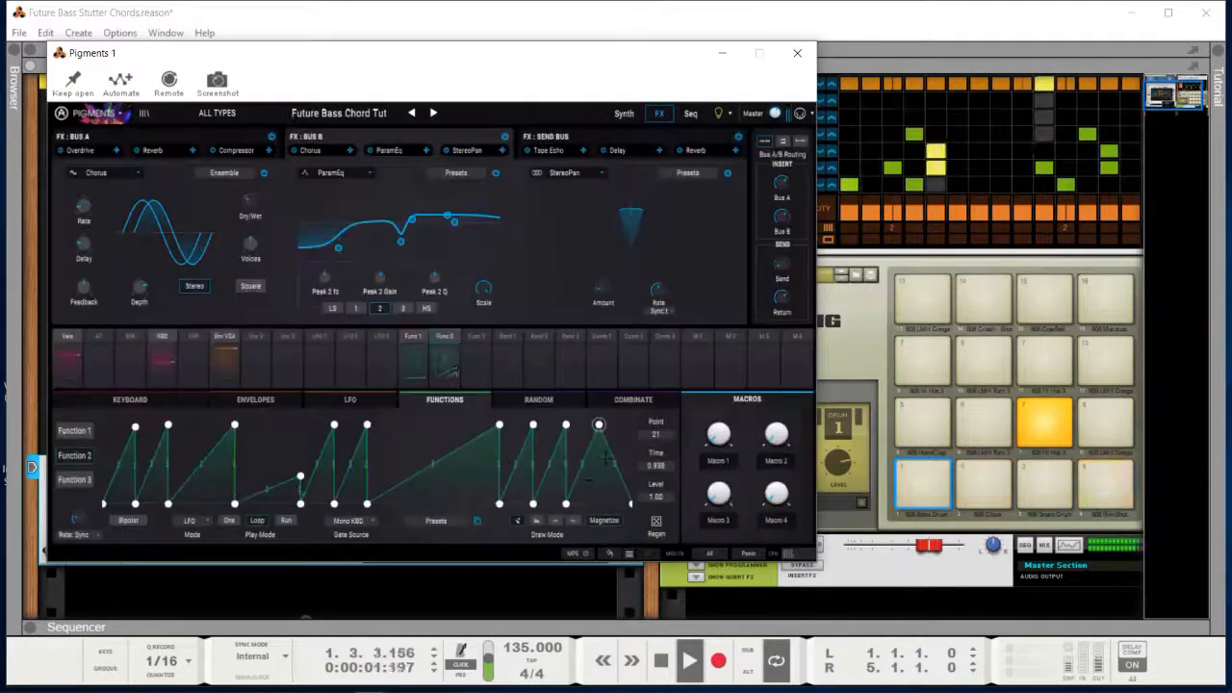